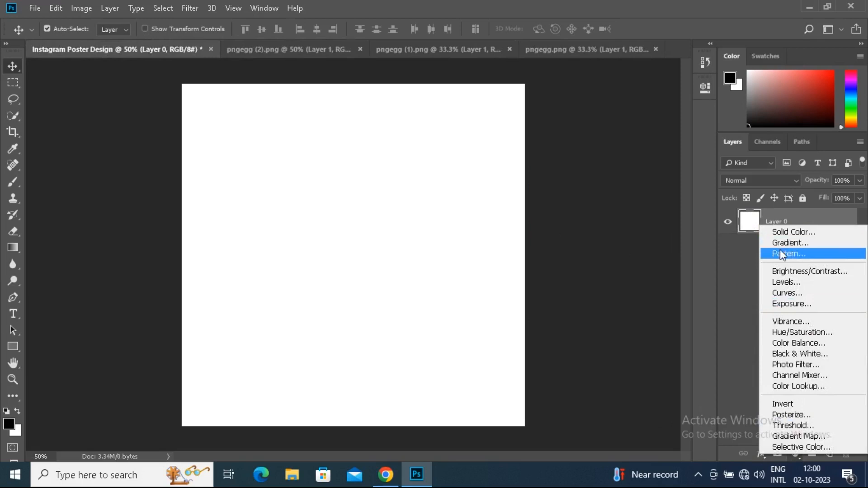
# Add a gradient fill layer with the orange-yellow-orange preset and place its yellow colour stop at 52%
pyautogui.click(780, 245)
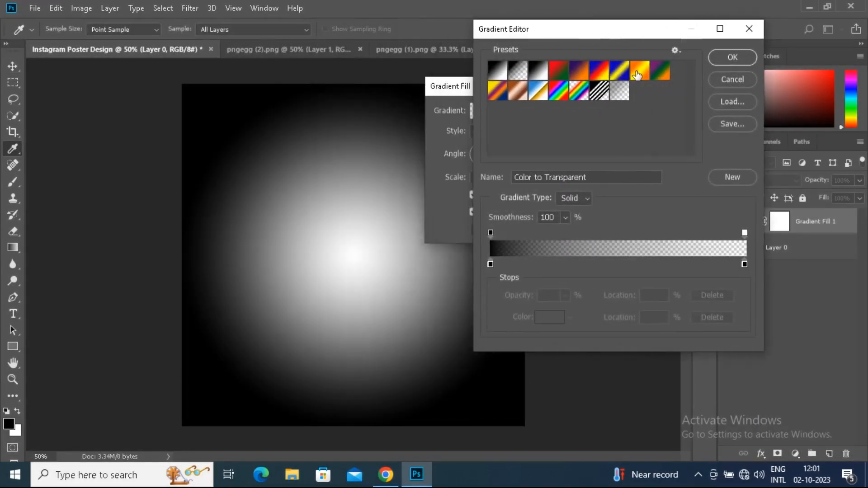
pyautogui.click(639, 72)
pyautogui.click(617, 265)
pyautogui.press('Delete')
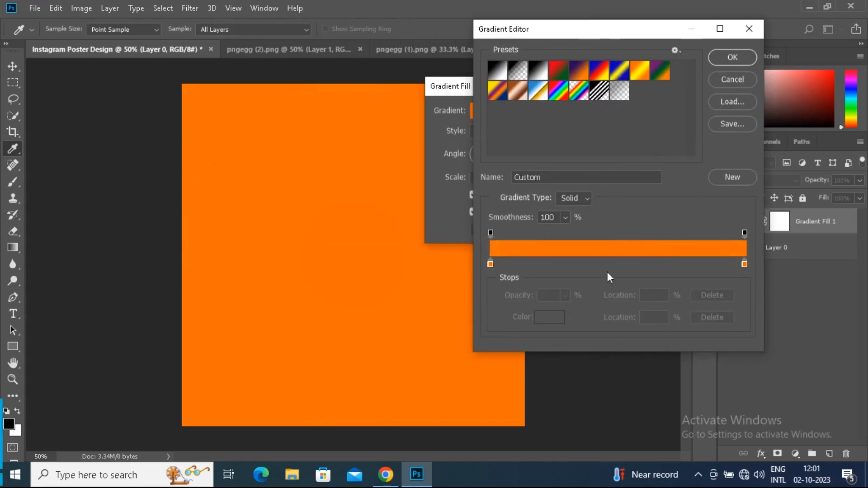
pyautogui.click(616, 265)
pyautogui.moveTo(620, 265); pyautogui.dragTo(627, 267)
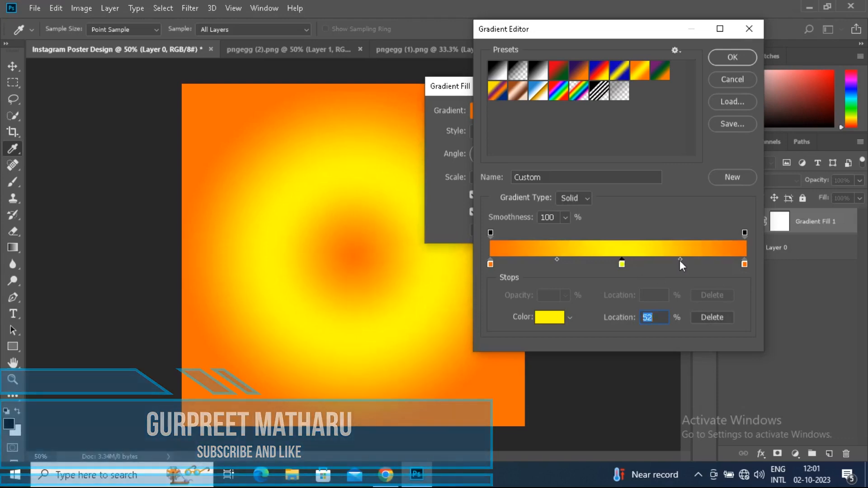
# Widen the gradient's yellow band by moving both colour midpoints outward, the first one to 43%
pyautogui.moveTo(680, 260); pyautogui.dragTo(690, 260)
pyautogui.click(623, 265)
pyautogui.click(551, 260)
pyautogui.moveTo(549, 260); pyautogui.dragTo(549, 260)
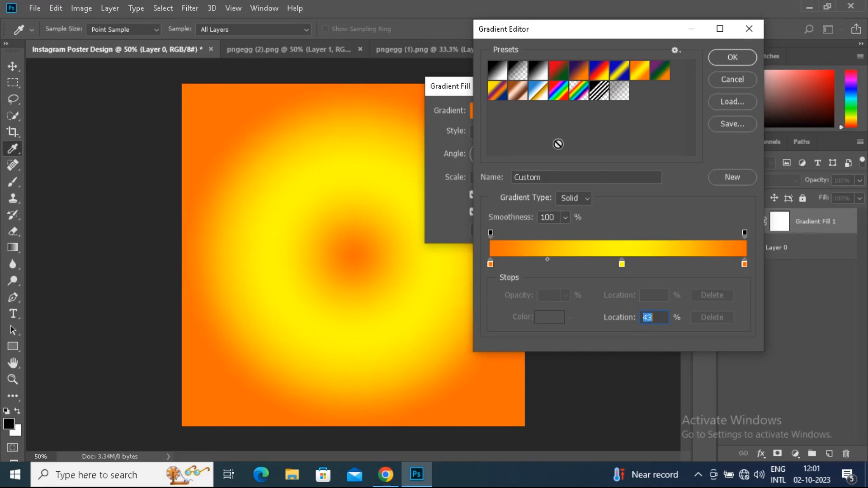
# Change the gradient's end stop at 100% to a darker orange and accept the edited gradient
pyautogui.doubleClick(745, 264)
pyautogui.moveTo(422, 102); pyautogui.dragTo(429, 120)
pyautogui.click(539, 83)
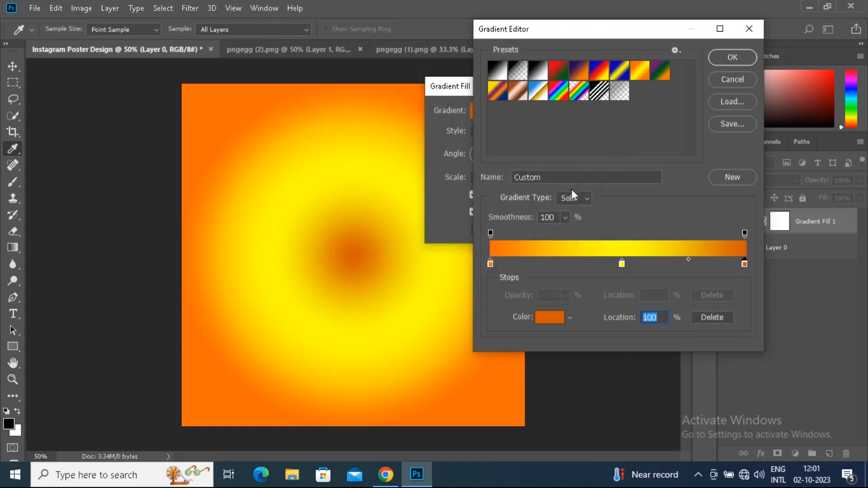
pyautogui.click(730, 57)
# Set the gradient fill's style to Linear and apply it
pyautogui.click(564, 124)
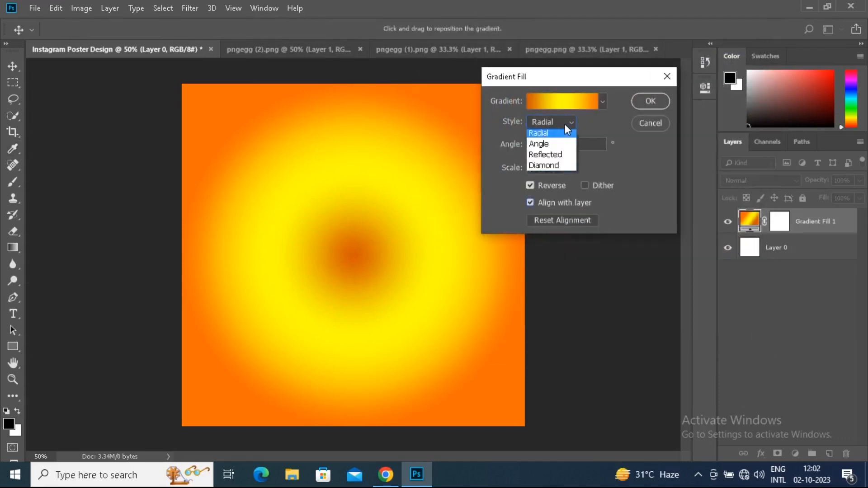
pyautogui.click(563, 135)
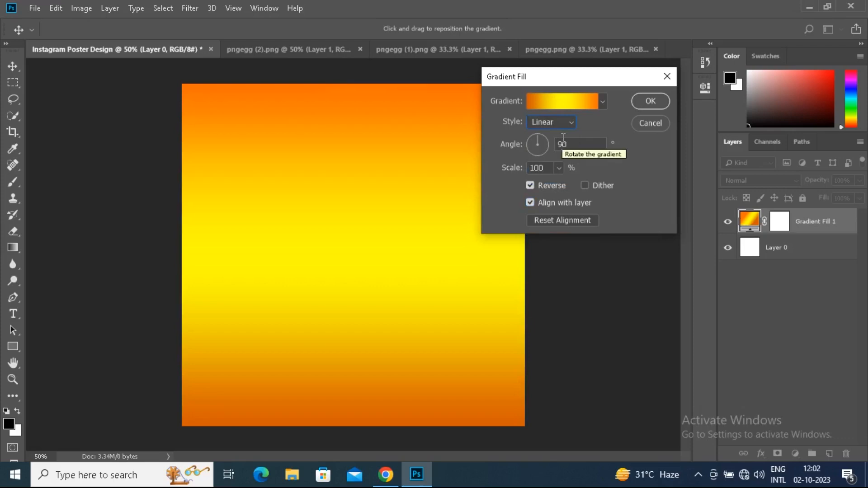
pyautogui.click(651, 101)
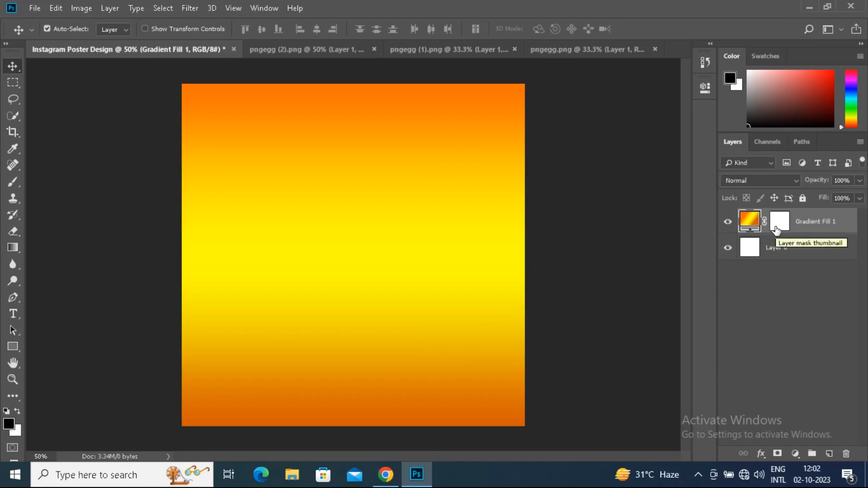
# Bring the cracked texture image from pngegg.png into the Instagram poster document above the gradient
pyautogui.click(538, 52)
pyautogui.moveTo(407, 209); pyautogui.dragTo(271, 202)
pyautogui.moveTo(321, 235); pyautogui.dragTo(320, 252)
pyautogui.scroll(-1, 371, 233)
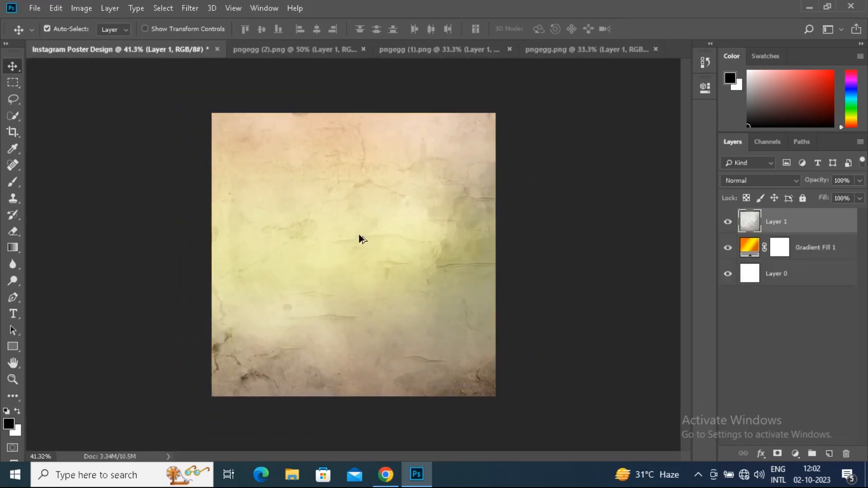
# Free-transform the texture layer to about 65% width and 80% height so it just covers the canvas
pyautogui.click(55, 8)
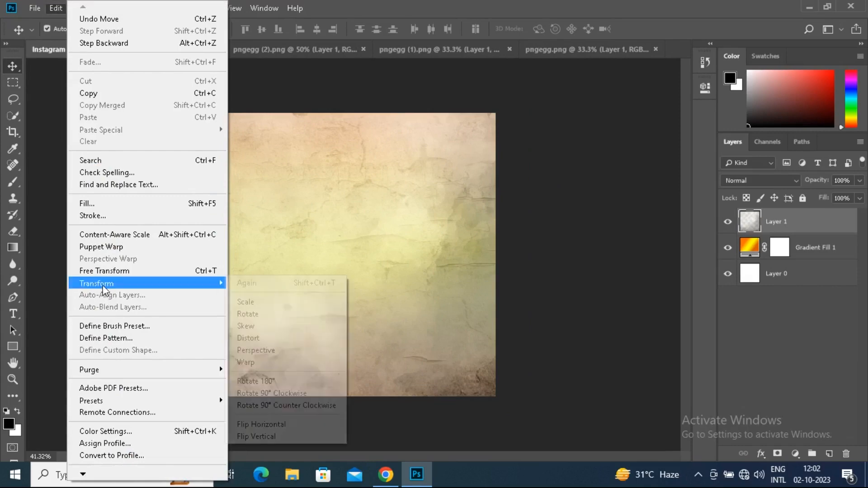
pyautogui.click(110, 272)
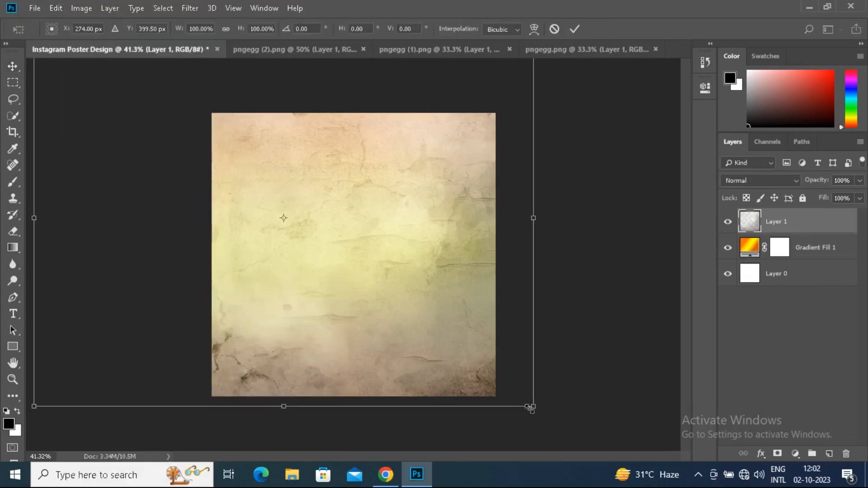
pyautogui.moveTo(533, 407); pyautogui.dragTo(444, 349)
pyautogui.moveTo(368, 305); pyautogui.dragTo(373, 311)
pyautogui.moveTo(116, 103); pyautogui.dragTo(181, 107)
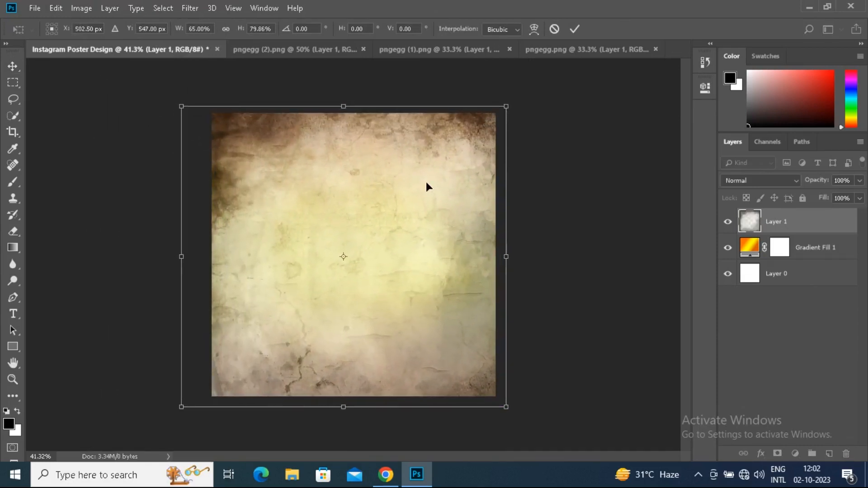
pyautogui.press('Return')
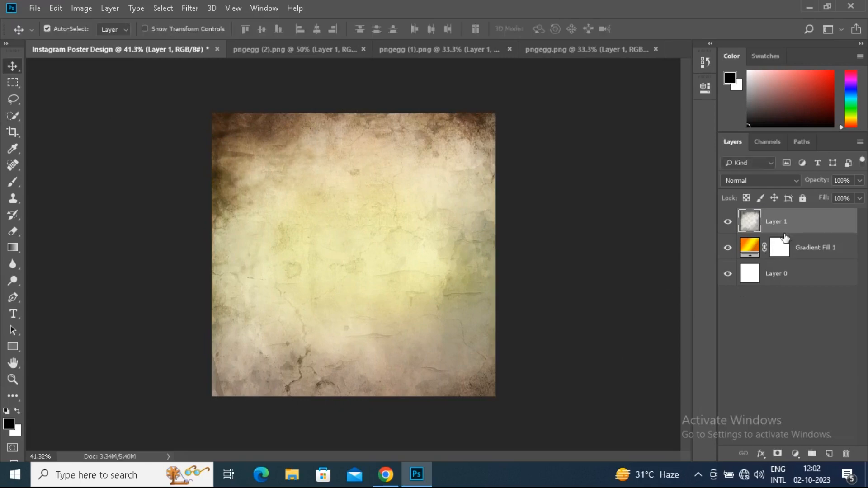
# Try the Color Burn, Multiply, Screen, Linear Light and Hard Light blend modes on the texture layer
pyautogui.click(794, 181)
pyautogui.click(755, 54)
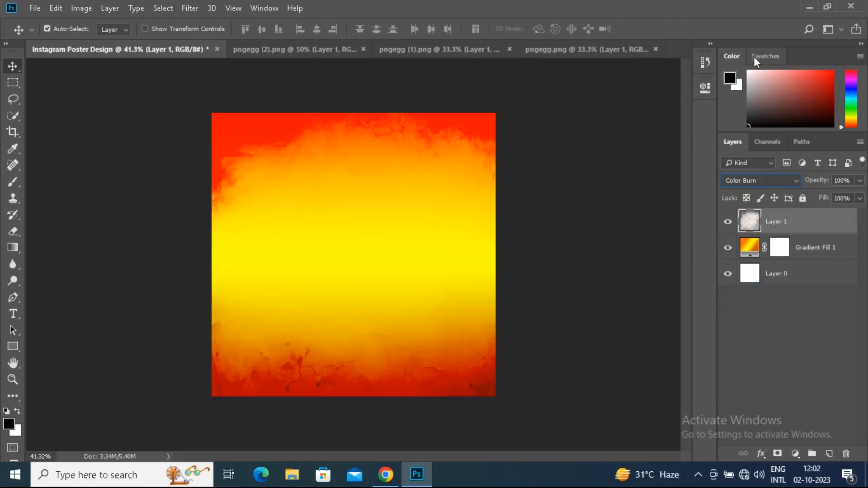
pyautogui.click(798, 182)
pyautogui.click(746, 43)
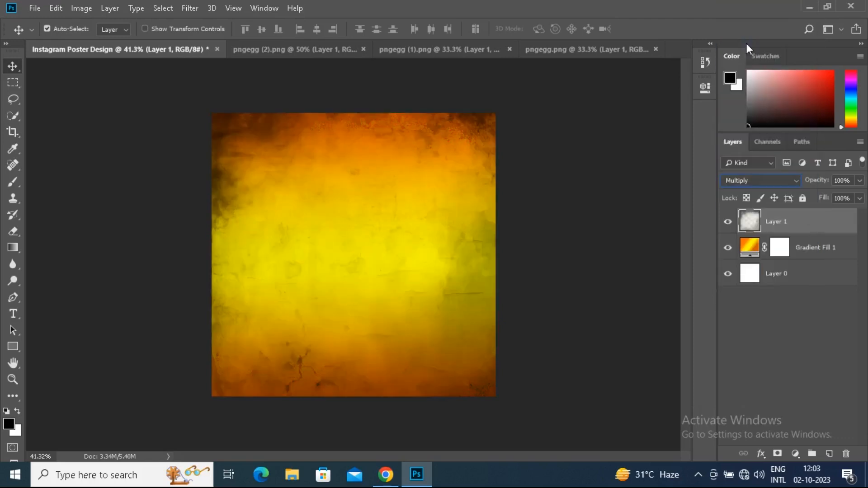
pyautogui.click(794, 181)
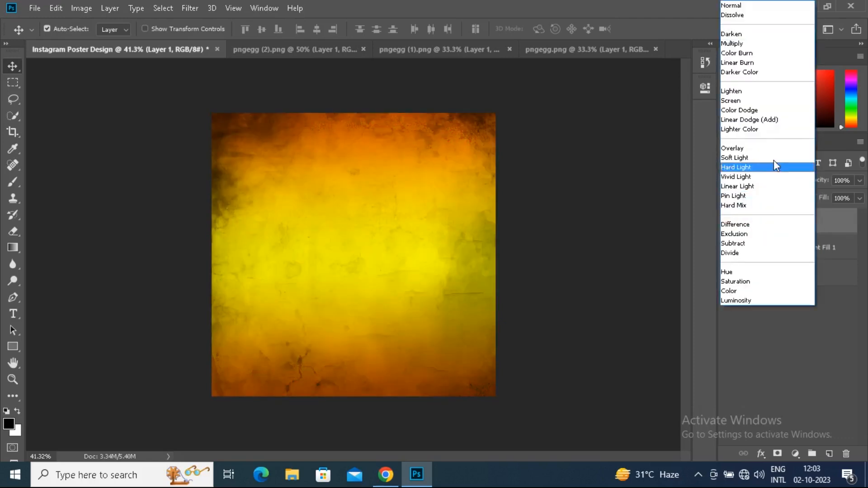
pyautogui.click(739, 100)
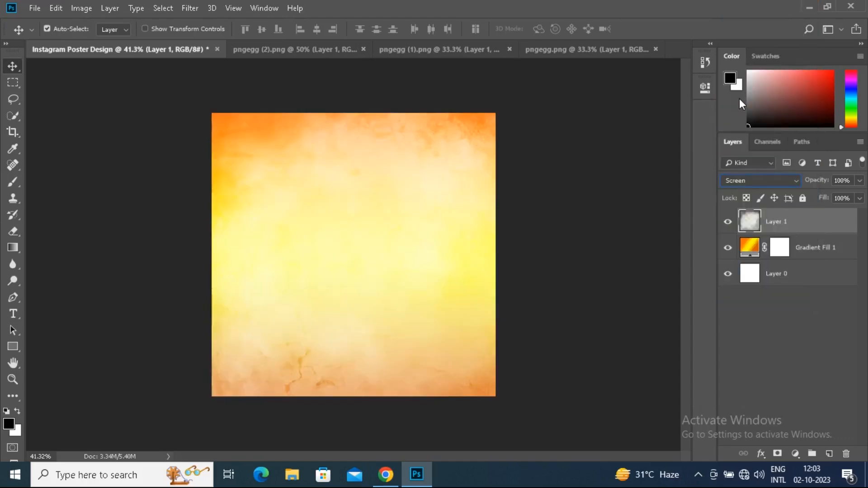
pyautogui.click(764, 180)
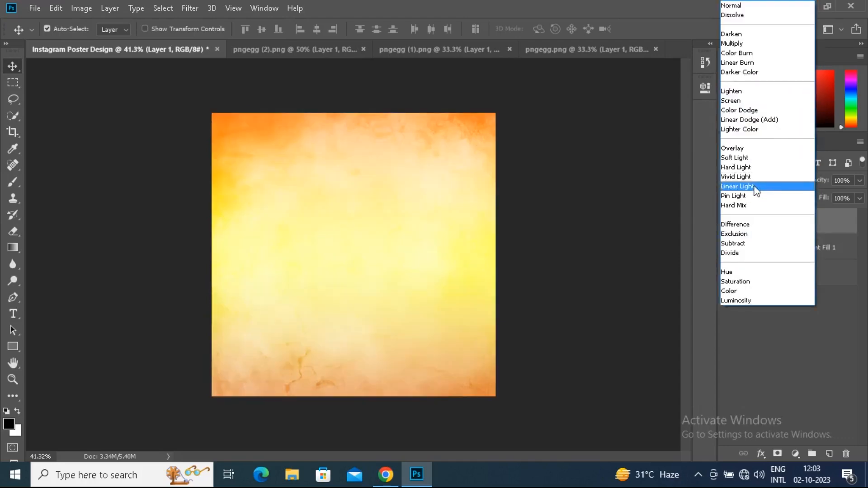
pyautogui.click(755, 189)
pyautogui.click(767, 182)
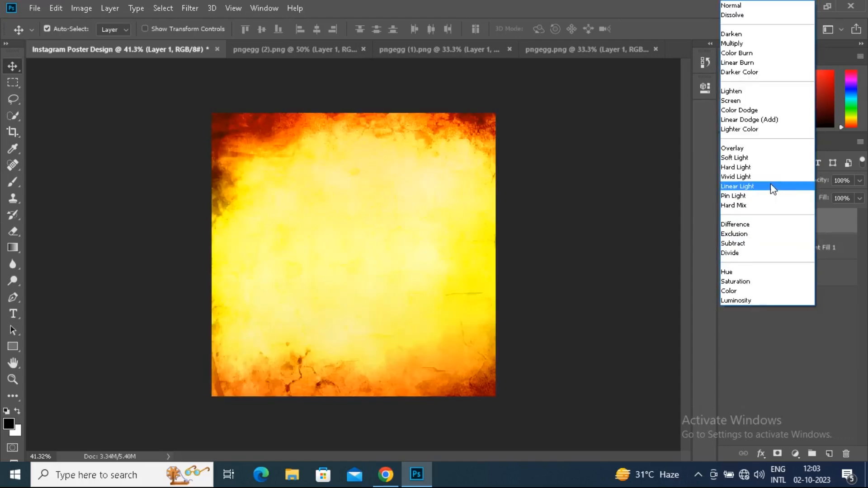
pyautogui.click(764, 169)
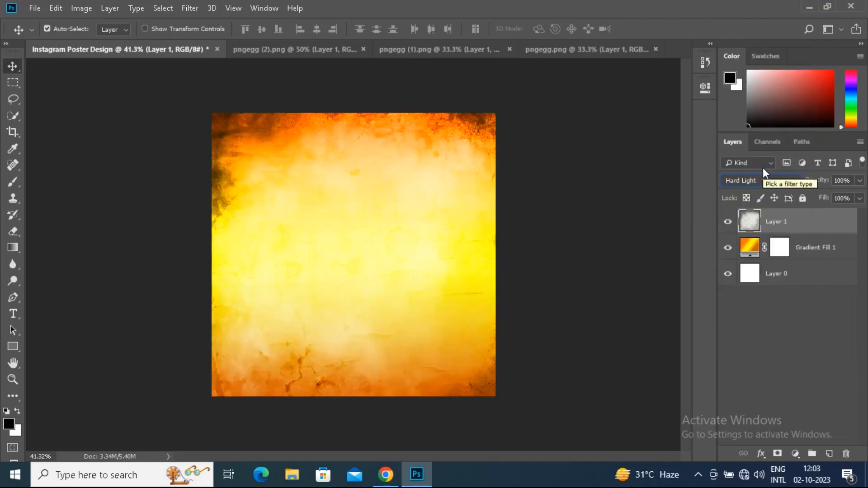
# Set the texture layer's blend mode to Overlay
pyautogui.click(762, 182)
pyautogui.click(762, 150)
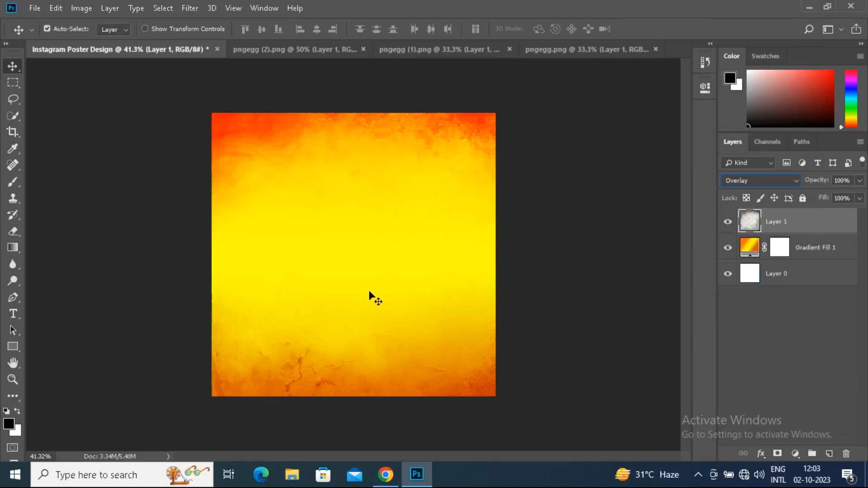
pyautogui.moveTo(374, 278)
pyautogui.mouseDown()
pyautogui.moveTo(374, 266)
pyautogui.moveTo(373, 277)
pyautogui.moveTo(387, 283)
pyautogui.mouseUp()
# Bring the Nivea Men styling gel tube from pngegg (1).png into the poster document
pyautogui.click(35, 9)
pyautogui.click(412, 50)
pyautogui.click(411, 50)
pyautogui.moveTo(364, 228); pyautogui.dragTo(372, 265)
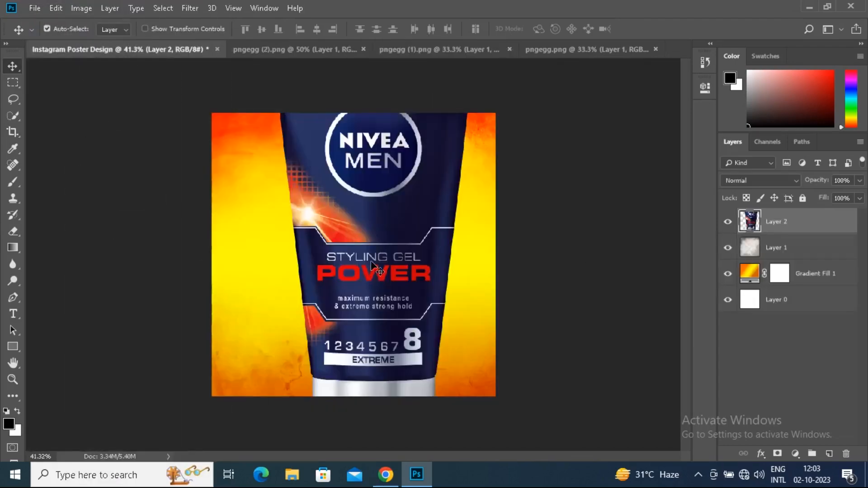
pyautogui.scroll(-2, 371, 266)
# Scale the gel tube down to about 38.5% near the middle of the poster
pyautogui.click(56, 8)
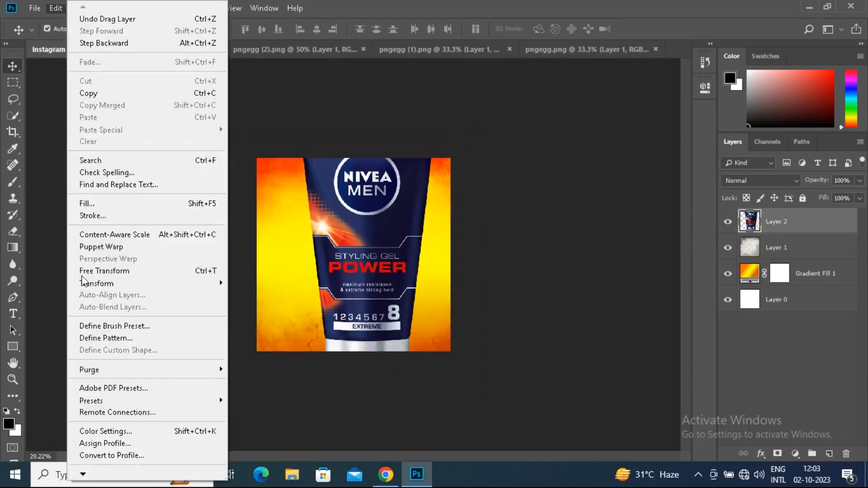
pyautogui.click(111, 274)
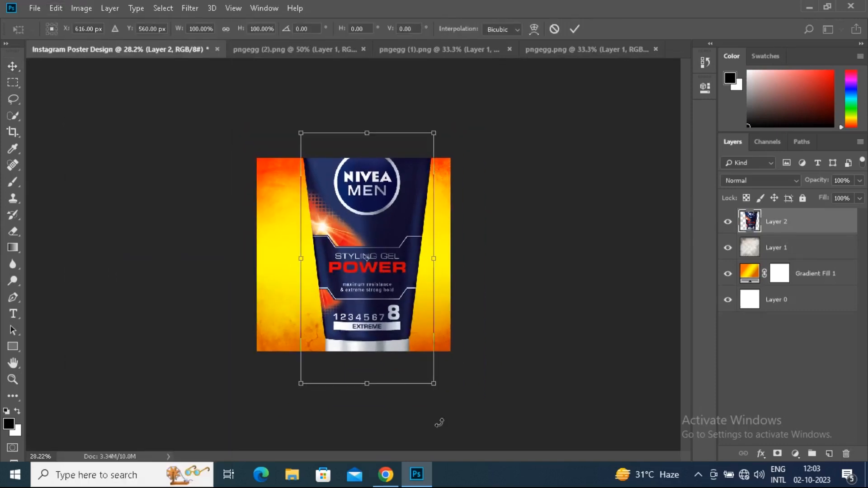
pyautogui.moveTo(433, 385); pyautogui.dragTo(362, 293)
pyautogui.press('Return')
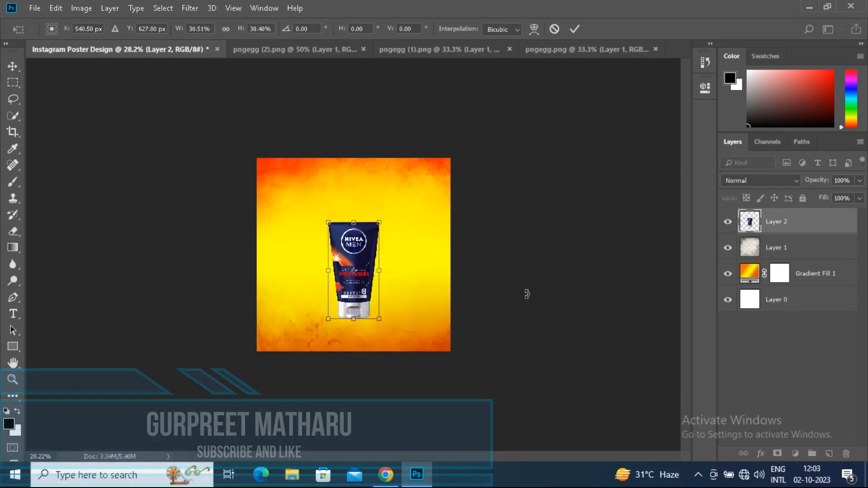
# Add the shaving brush from pngegg (2).png to the poster and scale it to about 25% beside the tube's base
pyautogui.click(340, 51)
pyautogui.moveTo(359, 222)
pyautogui.mouseDown()
pyautogui.moveTo(130, 54)
pyautogui.moveTo(351, 253)
pyautogui.moveTo(364, 244)
pyautogui.moveTo(405, 247)
pyautogui.mouseUp()
pyautogui.click(56, 7)
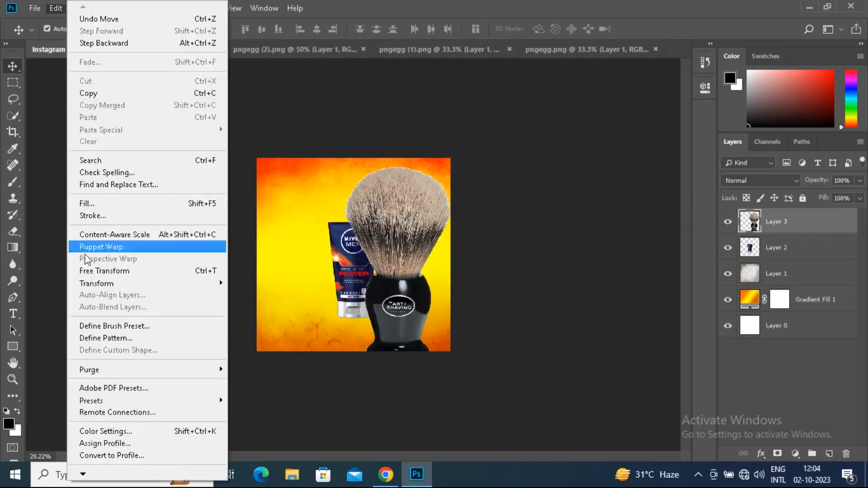
pyautogui.click(103, 270)
pyautogui.moveTo(454, 367)
pyautogui.mouseDown()
pyautogui.moveTo(394, 306)
pyautogui.moveTo(411, 288)
pyautogui.moveTo(380, 307)
pyautogui.mouseUp()
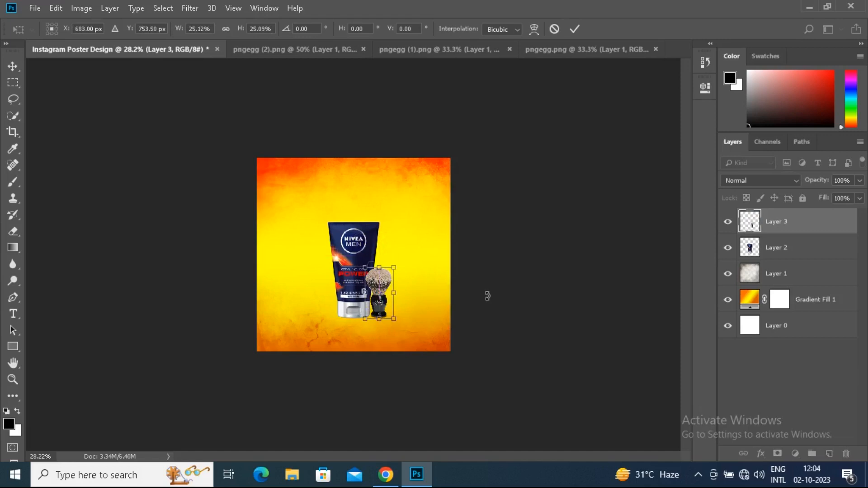
pyautogui.press('Return')
pyautogui.hotkey('ctrl', '0')
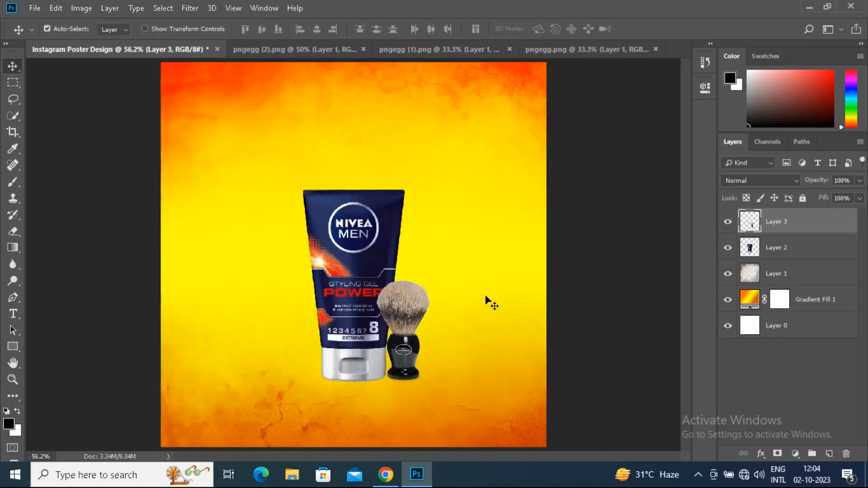
# Nudge the gel tube slightly left and enlarge the tube and shaving brush together to about 130%
pyautogui.click(337, 238)
pyautogui.moveTo(336, 237)
pyautogui.mouseDown()
pyautogui.moveTo(322, 230)
pyautogui.moveTo(329, 237)
pyautogui.mouseUp()
pyautogui.click(404, 329)
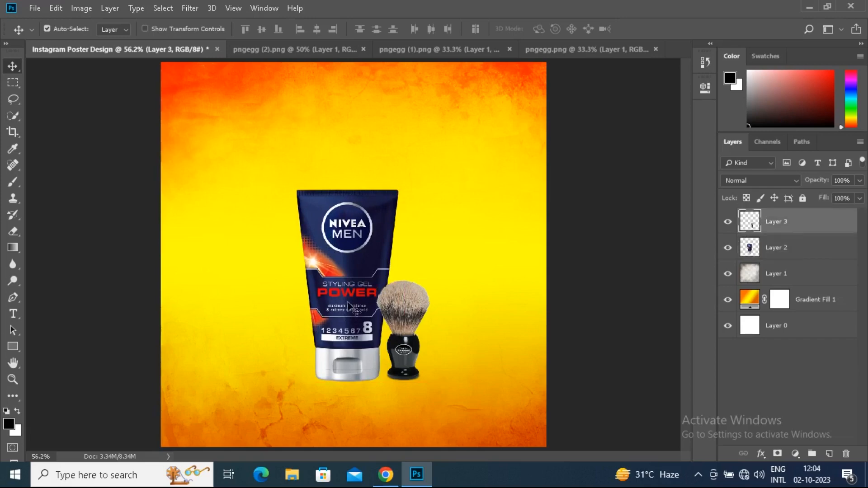
pyautogui.keyDown('shift'); pyautogui.click(347, 304); pyautogui.keyUp('shift')
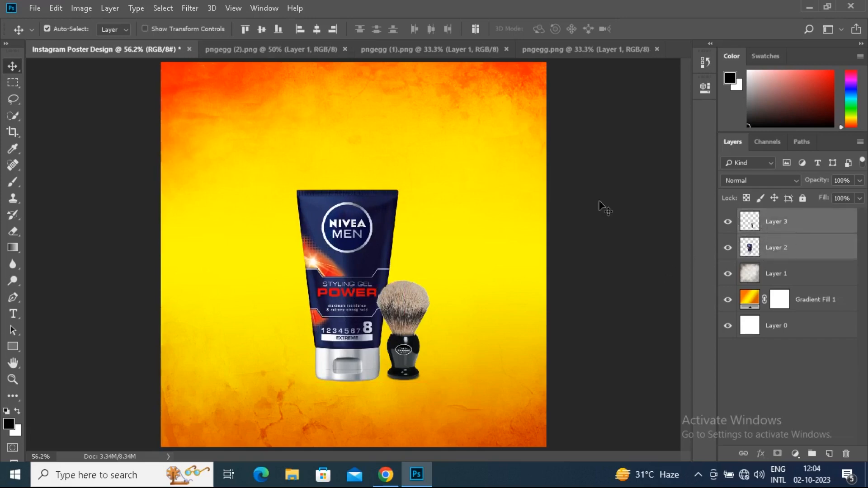
pyautogui.click(56, 8)
pyautogui.click(133, 271)
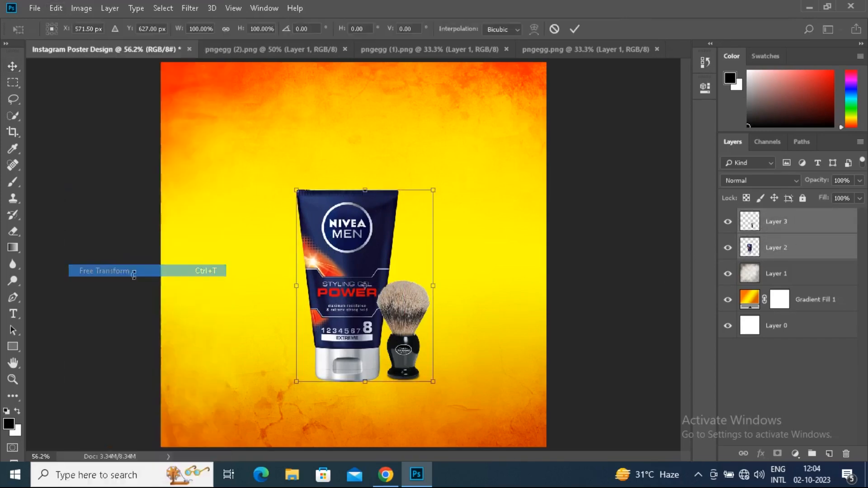
pyautogui.moveTo(436, 189); pyautogui.dragTo(453, 159)
pyautogui.moveTo(334, 235); pyautogui.dragTo(337, 232)
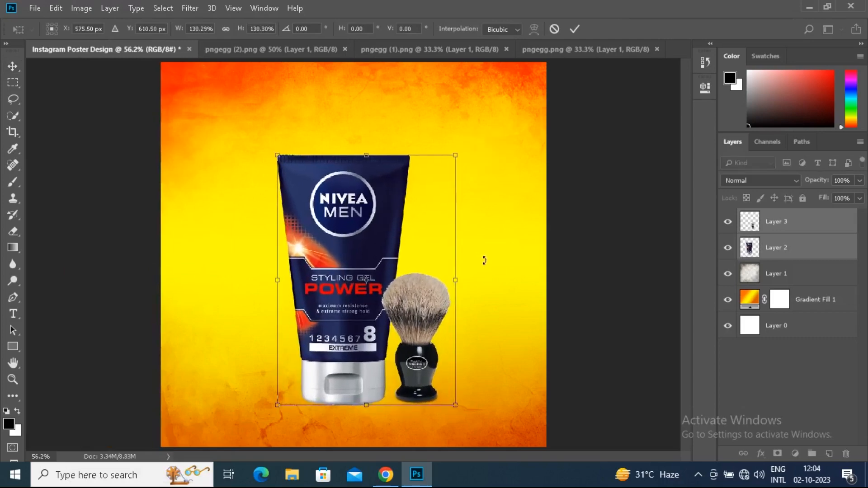
pyautogui.press('Return')
# Shift both products slightly left and move the shaving brush to overlap the tube's lower right edge
pyautogui.moveTo(422, 317); pyautogui.dragTo(417, 319)
pyautogui.click(786, 221)
pyautogui.moveTo(423, 363)
pyautogui.mouseDown()
pyautogui.moveTo(402, 371)
pyautogui.moveTo(409, 371)
pyautogui.mouseUp()
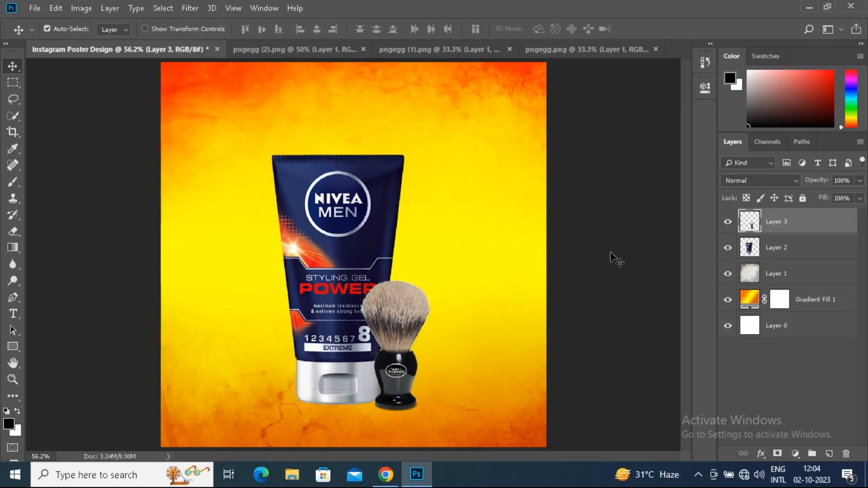
# Fine-tune the product arrangement by nudging the shaving brush up and left and the gel tube slightly right
pyautogui.press('Up')
pyautogui.press('Up')
pyautogui.press('Up')
pyautogui.press('Up')
pyautogui.press('Up')
pyautogui.press('Up')
pyautogui.press('Up')
pyautogui.press('Up')
pyautogui.press('Left')
pyautogui.press('Left')
pyautogui.press('Left')
pyautogui.press('Left')
pyautogui.press('Left')
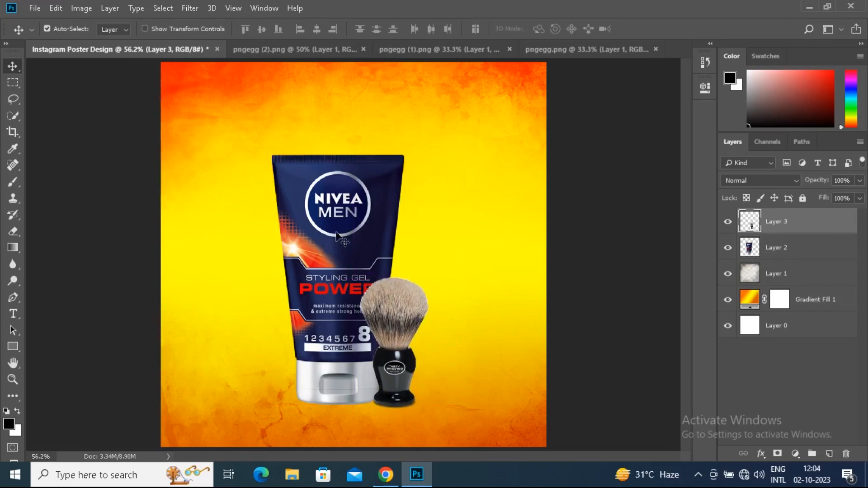
pyautogui.moveTo(333, 233); pyautogui.dragTo(335, 233)
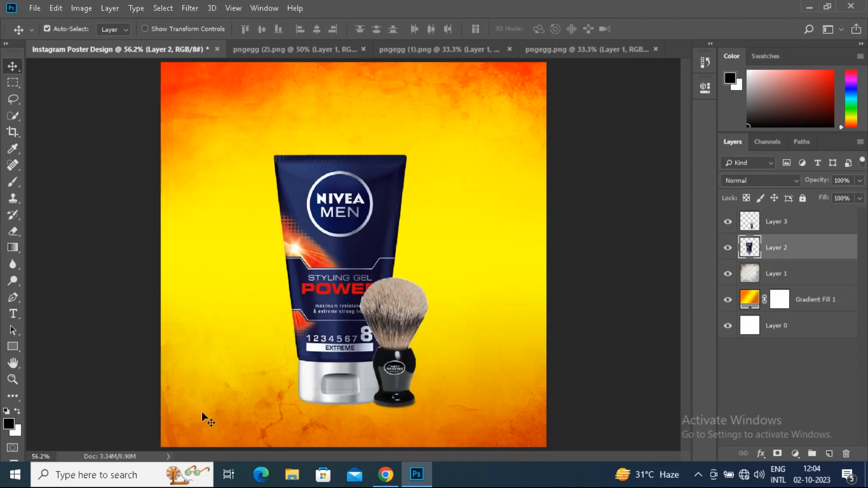
# Move the gel tube slightly right and down, and shift the shaving brush slightly right and down to match
pyautogui.moveTo(360, 200); pyautogui.dragTo(373, 204)
pyautogui.moveTo(392, 319); pyautogui.dragTo(402, 319)
pyautogui.press('Down')
pyautogui.press('Down')
pyautogui.press('Down')
pyautogui.press('Down')
pyautogui.press('Down')
pyautogui.press('Down')
pyautogui.press('Down')
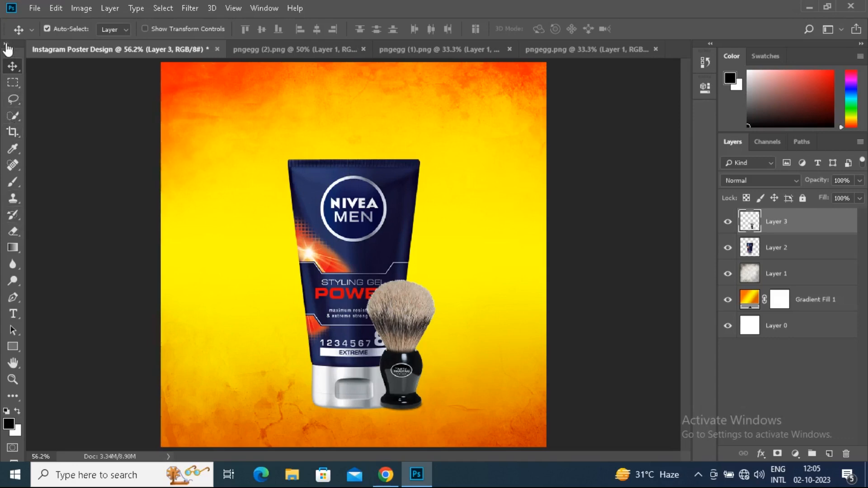
# Expand the toolbox to two columns and enlarge the Brush tool's tip to 400 px
pyautogui.click(6, 43)
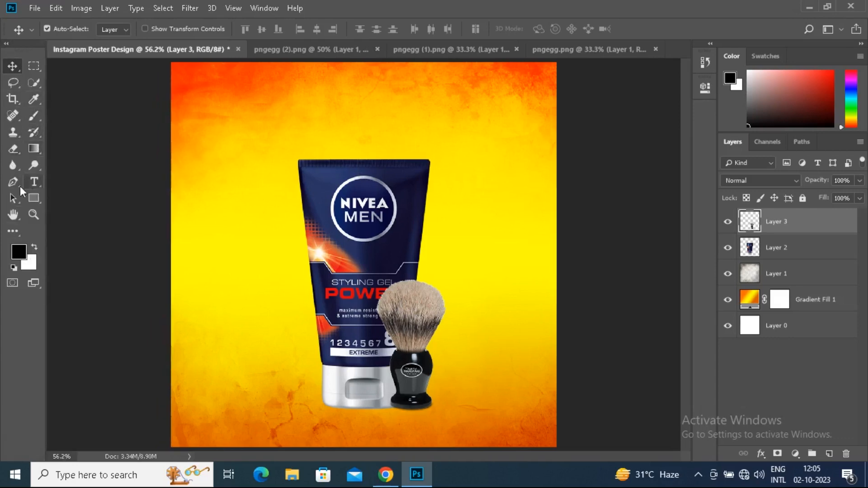
pyautogui.click(32, 118)
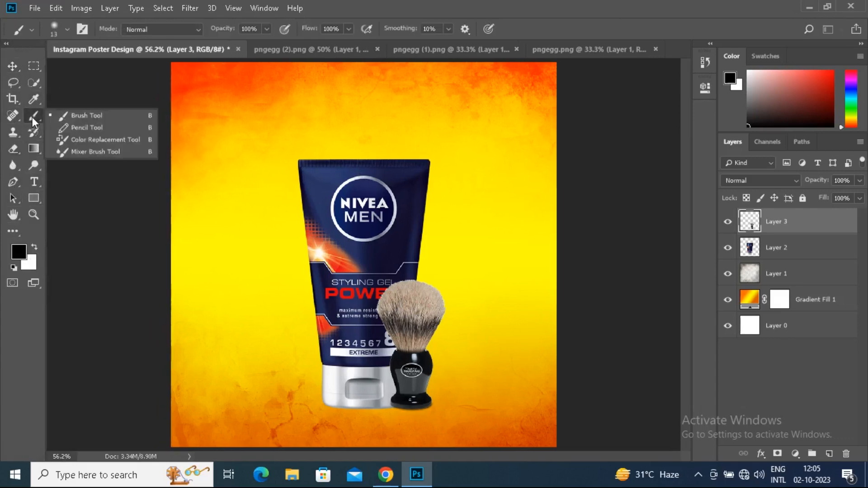
pyautogui.click(58, 115)
pyautogui.press(']')
pyautogui.press(']')
pyautogui.press(']')
pyautogui.press(']')
pyautogui.press(']')
pyautogui.press(']')
pyautogui.press(']')
pyautogui.press(']')
pyautogui.press(']')
pyautogui.press(']')
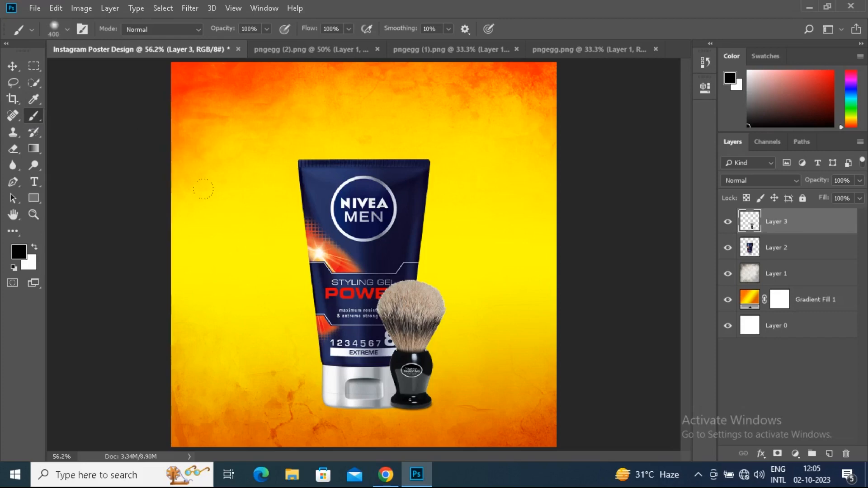
# Restore the default brush presets and choose the Soft Round brush from General Brushes
pyautogui.rightClick(316, 226)
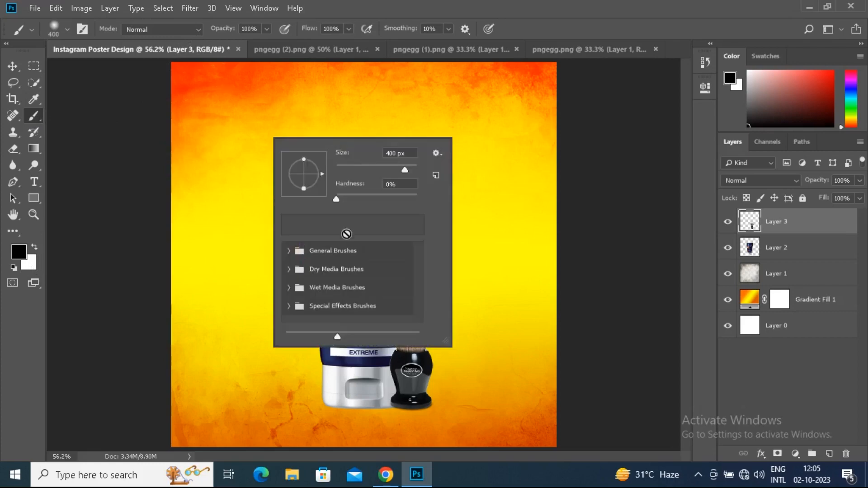
pyautogui.moveTo(445, 345); pyautogui.dragTo(512, 351)
pyautogui.click(511, 156)
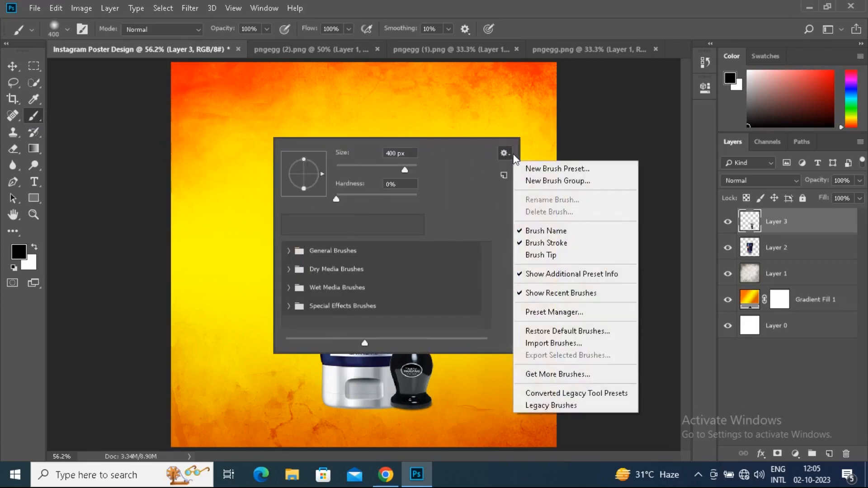
pyautogui.click(543, 337)
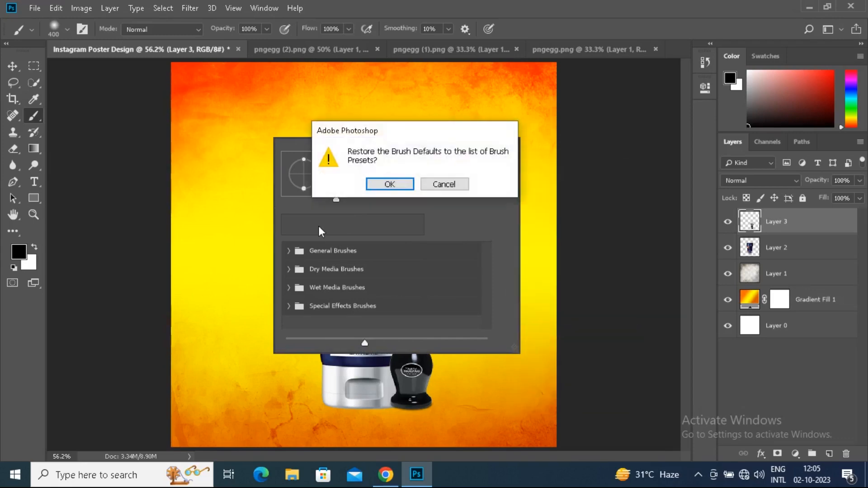
pyautogui.click(389, 186)
pyautogui.click(296, 252)
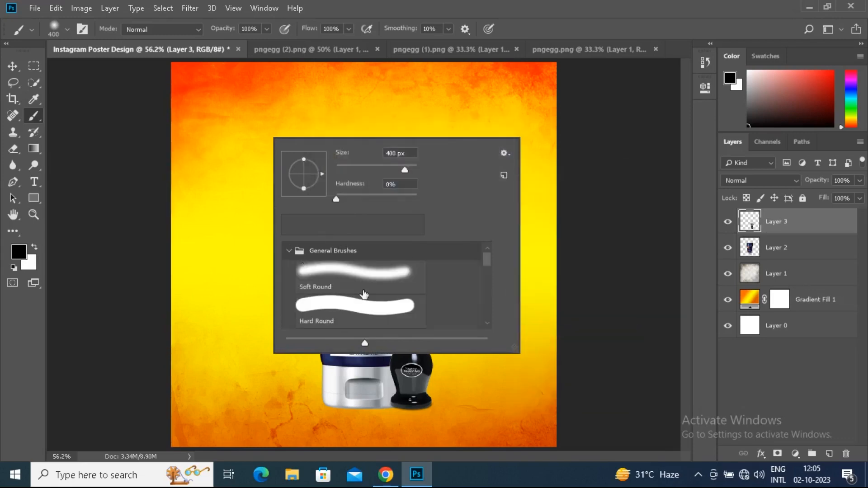
pyautogui.click(384, 274)
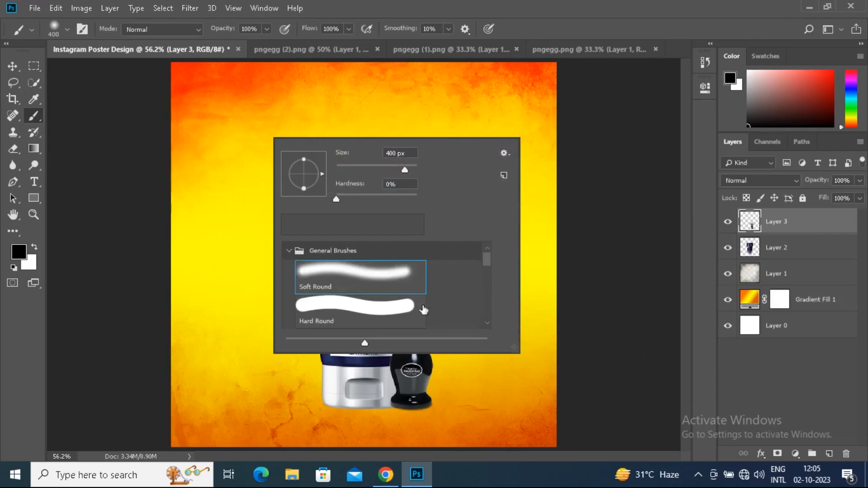
pyautogui.doubleClick(370, 285)
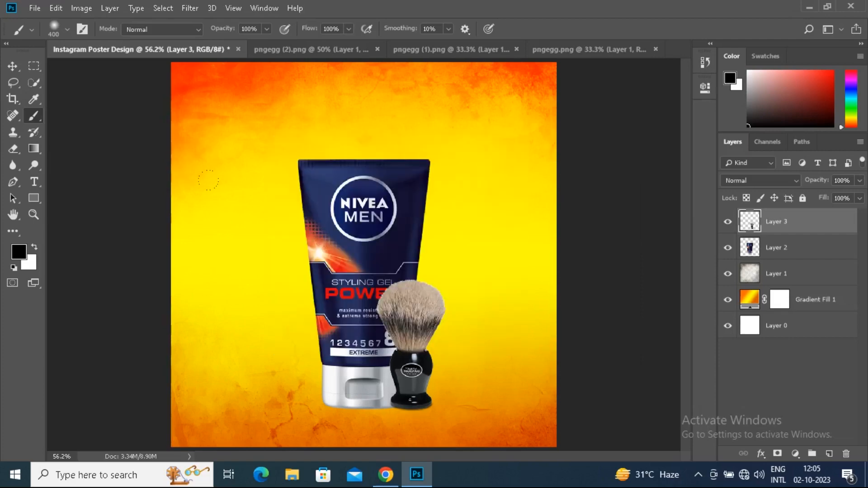
# Create a new layer above the products and paint one soft black dab over the tube's logo
pyautogui.click(251, 226)
pyautogui.hotkey('ctrl', 'z')
pyautogui.click(830, 453)
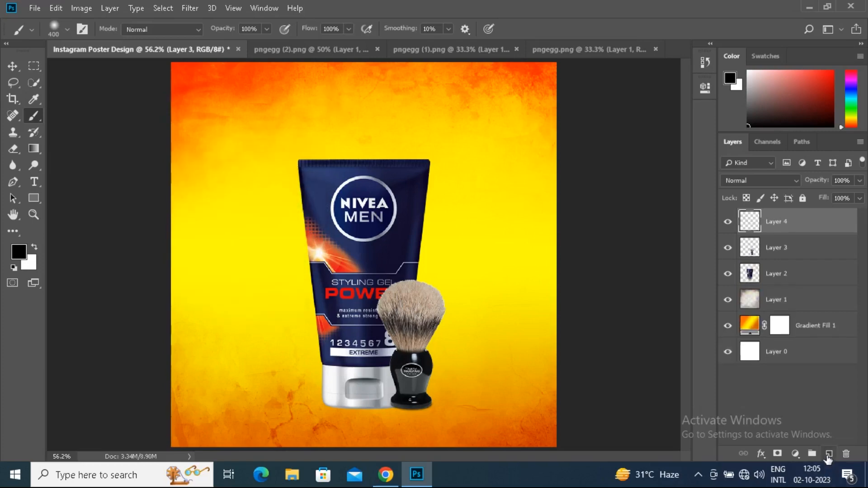
pyautogui.click(342, 225)
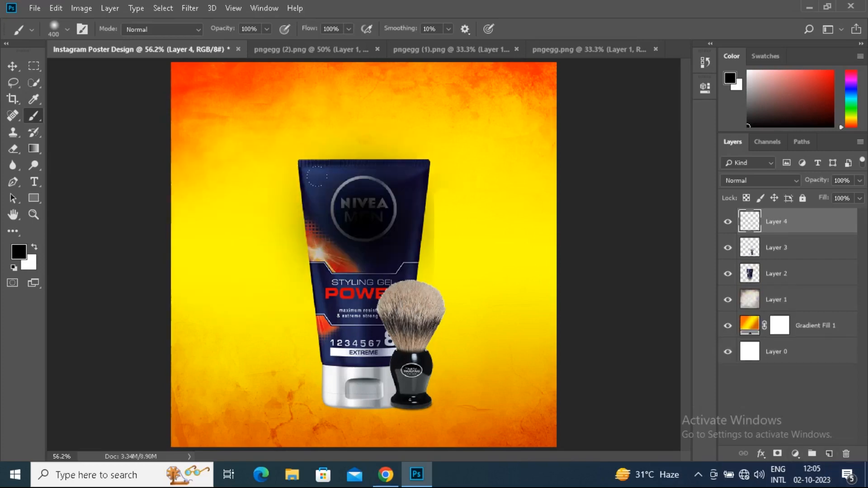
# Flatten the black dab to about 7.9% height and position it under the gel tube's base as a shadow
pyautogui.click(13, 66)
pyautogui.click(56, 8)
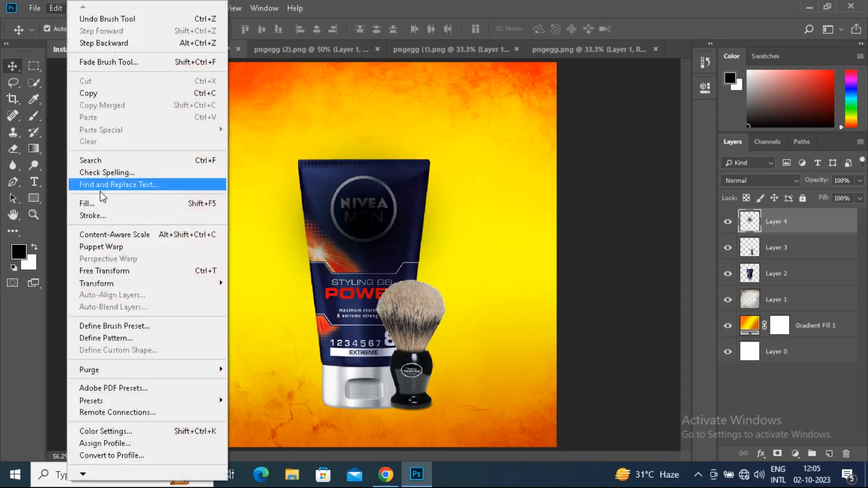
pyautogui.click(105, 272)
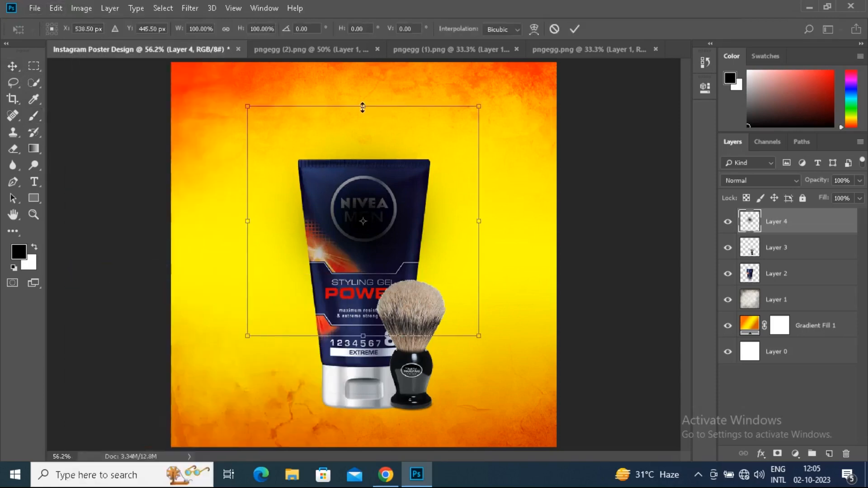
pyautogui.moveTo(363, 109)
pyautogui.mouseDown()
pyautogui.moveTo(366, 227)
pyautogui.moveTo(343, 416)
pyautogui.moveTo(360, 414)
pyautogui.mouseUp()
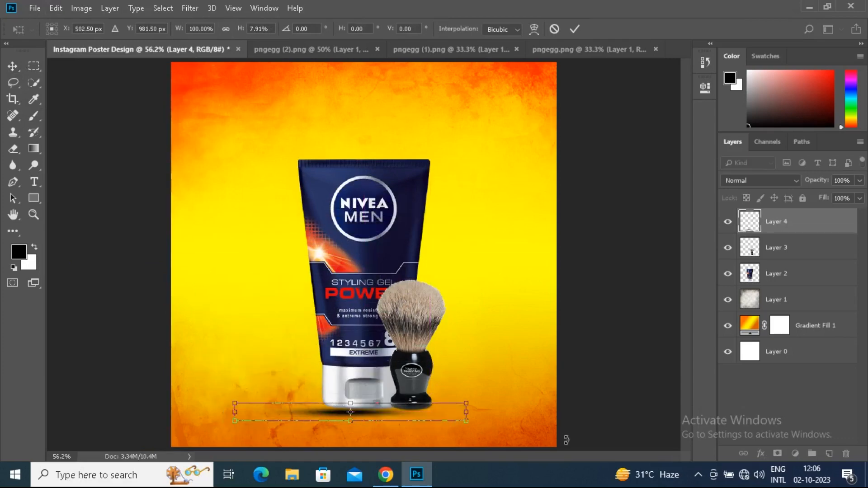
pyautogui.press('Up')
pyautogui.press('Up')
pyautogui.press('Up')
pyautogui.press('Up')
pyautogui.press('Up')
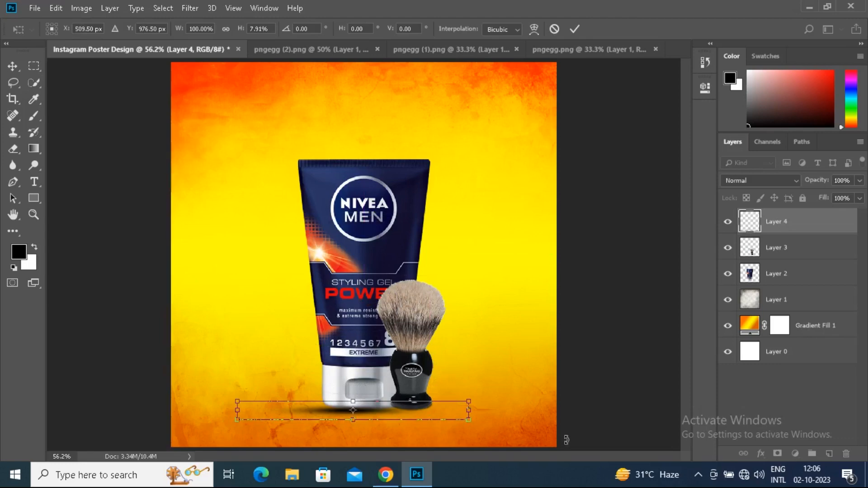
pyautogui.press('Return')
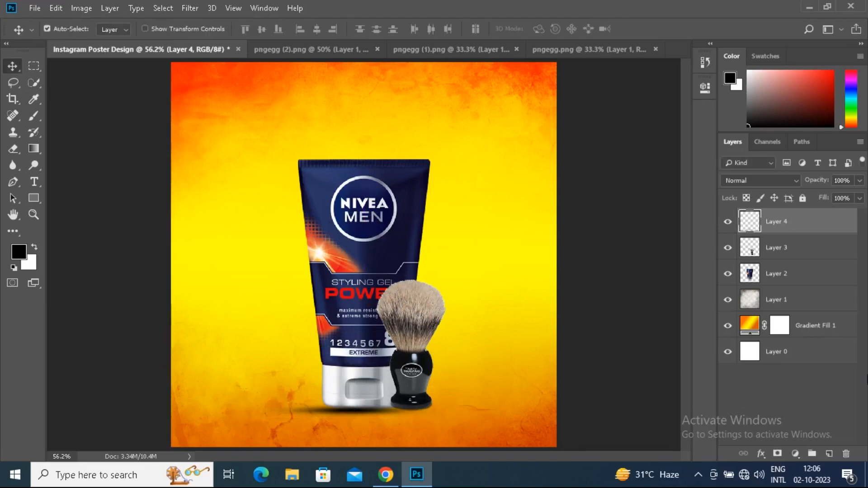
# Set the shadow layer's opacity to 70% and place it beneath the gel tube layer
pyautogui.click(859, 180)
pyautogui.moveTo(860, 195); pyautogui.dragTo(843, 199)
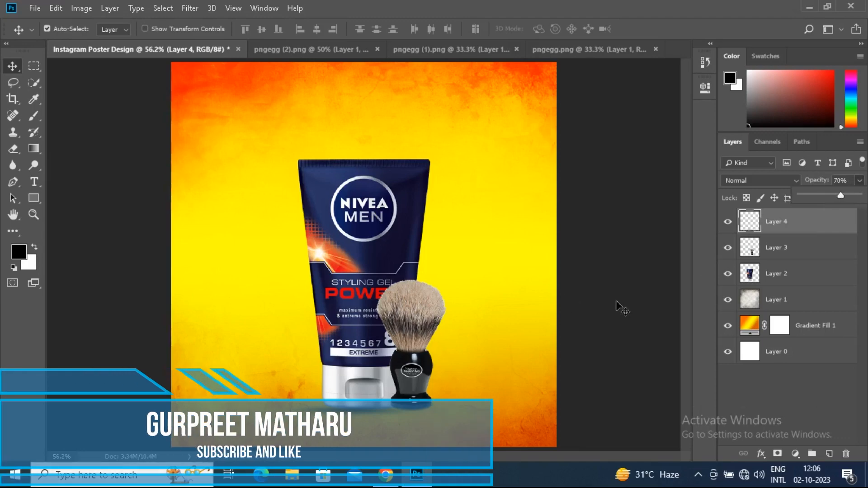
pyautogui.moveTo(807, 225); pyautogui.dragTo(793, 270)
pyautogui.moveTo(793, 276); pyautogui.dragTo(792, 277)
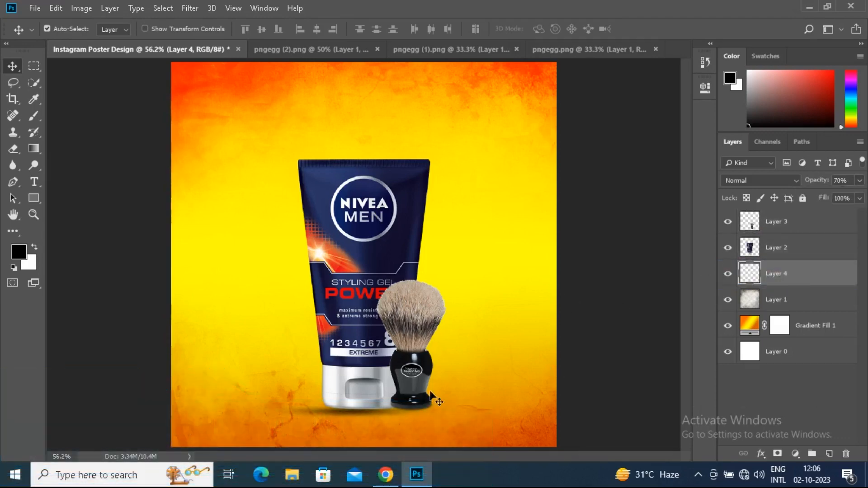
# Duplicate the shadow under the shaving brush and narrow the copy to about 49% width
pyautogui.moveTo(330, 412); pyautogui.dragTo(433, 411)
pyautogui.hotkey('ctrl', 't')
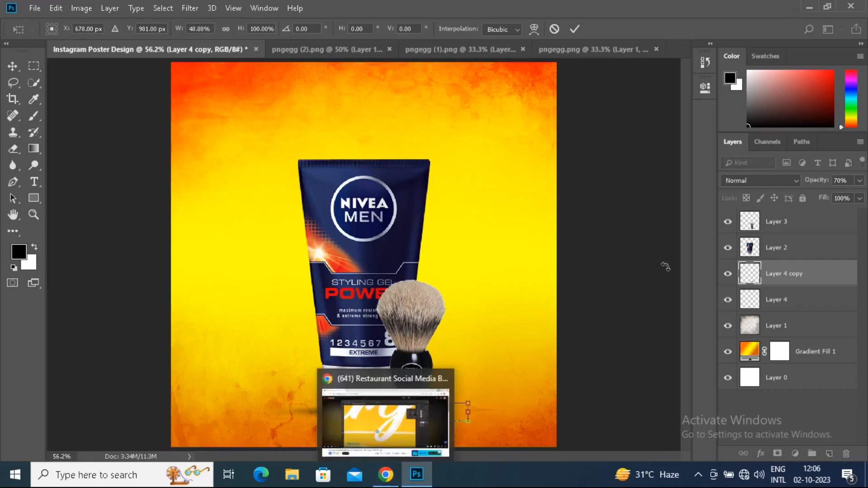
pyautogui.press('Return')
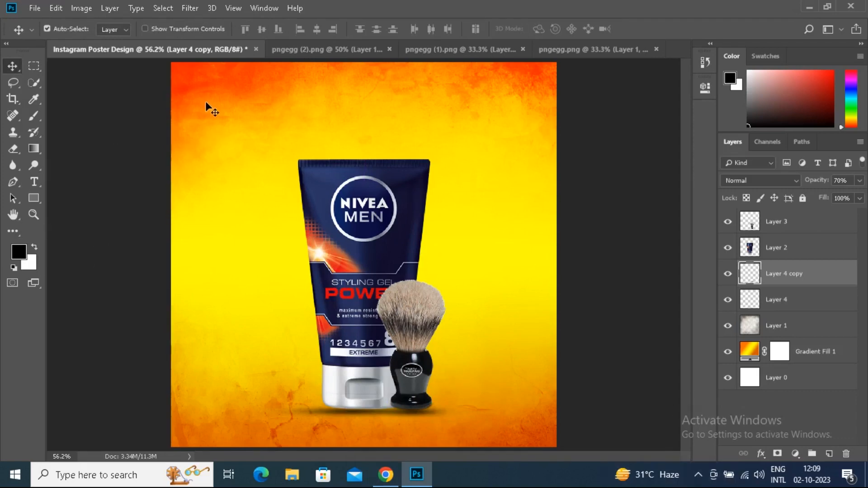
# Add the text "SHAVING" above the gel tube in Myriad Pro Regular, coloured off-white f7f3f3
pyautogui.press('t')
pyautogui.click(274, 92)
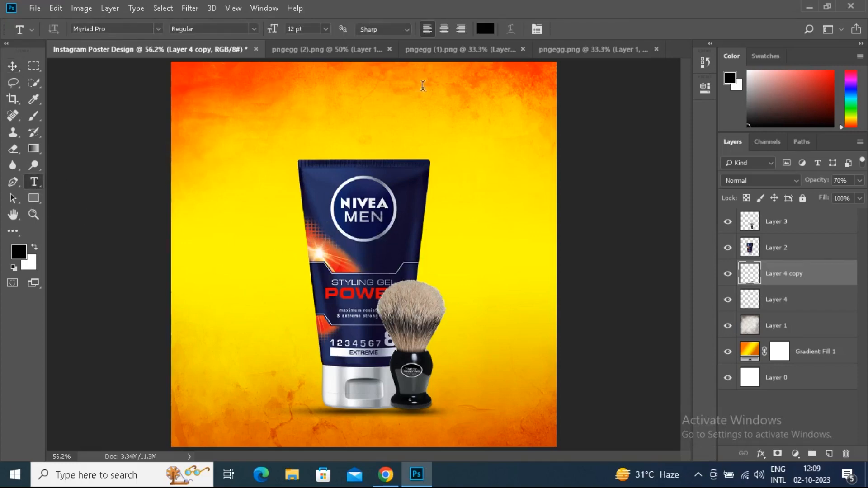
pyautogui.click(485, 29)
pyautogui.click(287, 95)
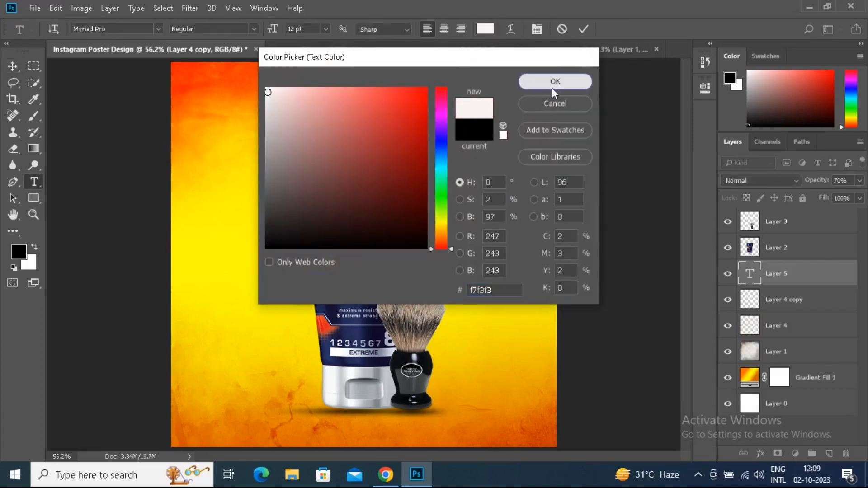
pyautogui.click(552, 83)
pyautogui.write('Sha')
pyautogui.press('BackSpace')
pyautogui.press('BackSpace')
pyautogui.write('HAVING')
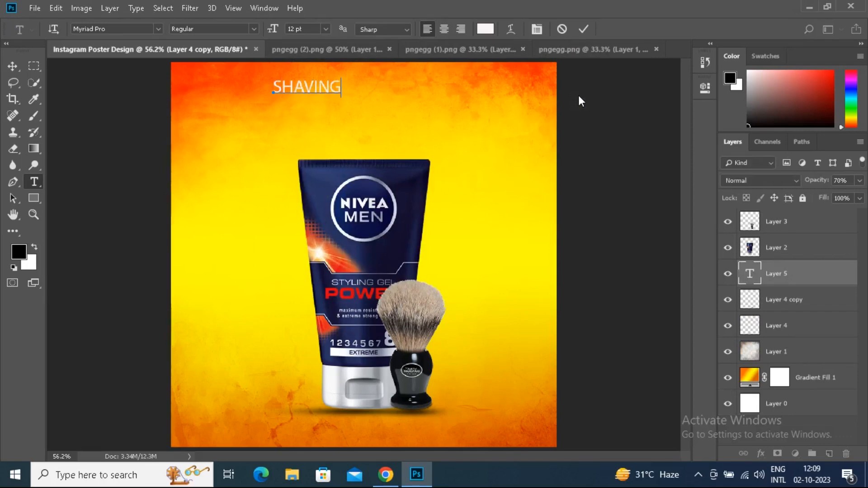
# Enlarge the SHAVING text to 36 pt
pyautogui.hotkey('ctrl', 'a')
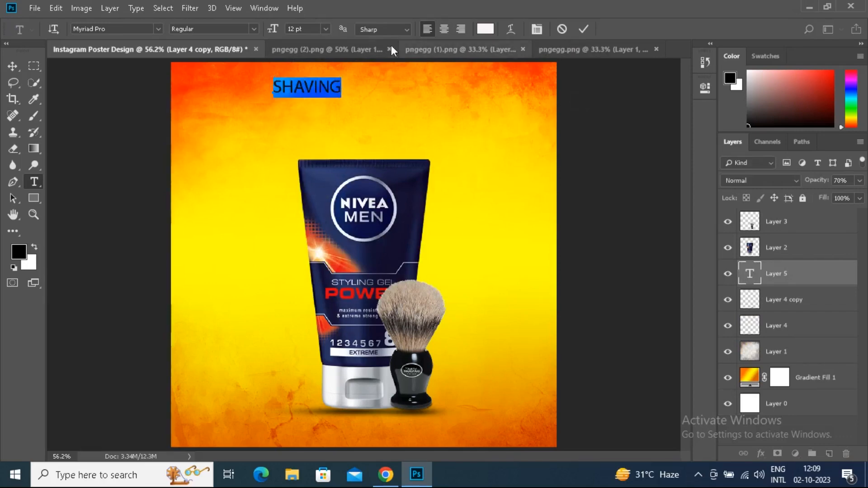
pyautogui.click(325, 28)
pyautogui.click(305, 161)
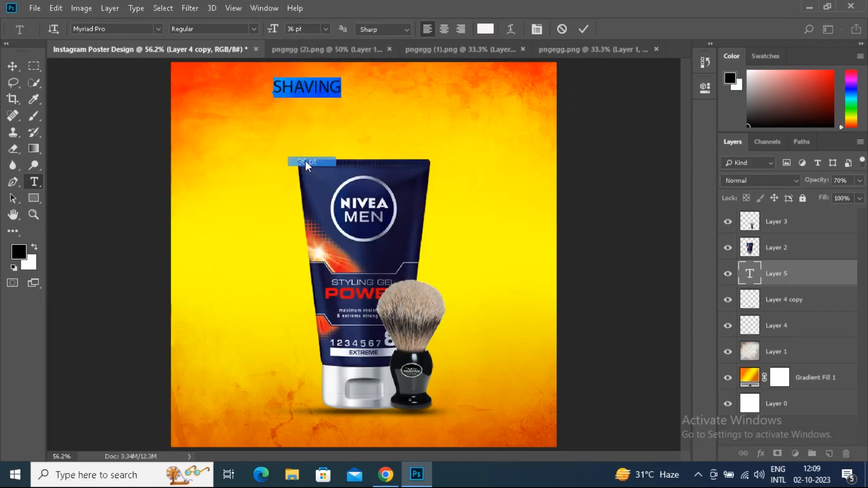
pyautogui.click(584, 29)
# Tighten the SHAVING text's tracking to -40
pyautogui.doubleClick(750, 274)
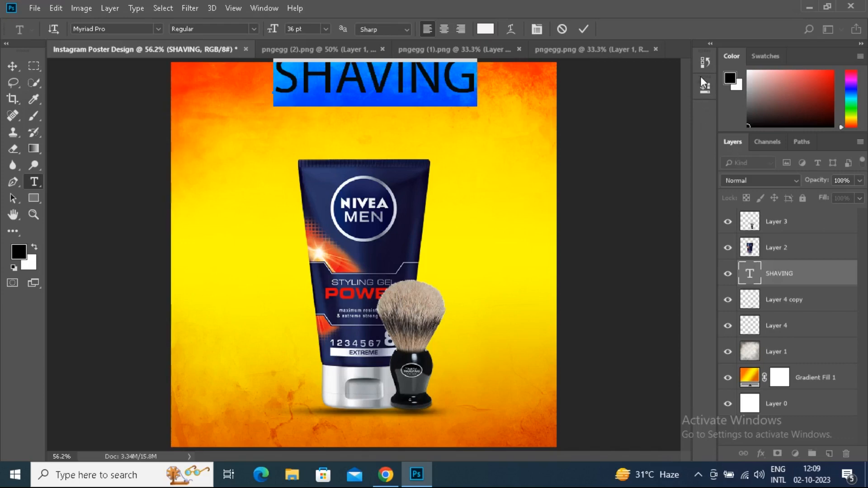
pyautogui.click(234, 8)
pyautogui.moveTo(256, 8)
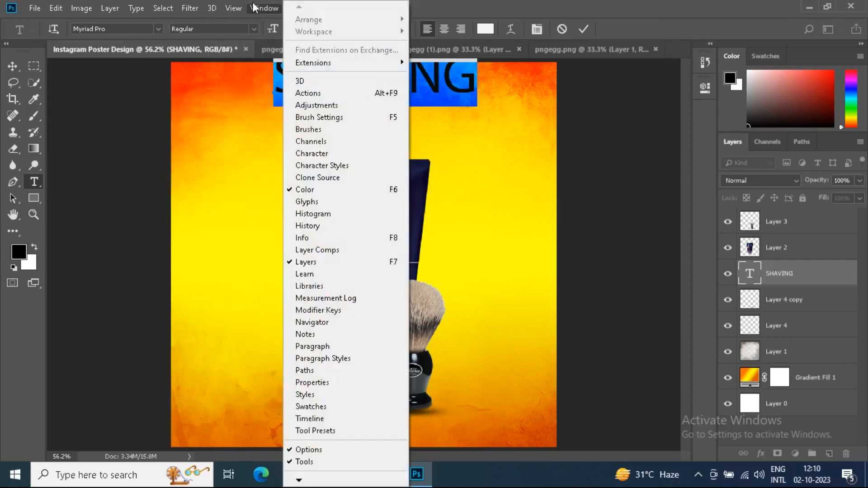
pyautogui.click(312, 346)
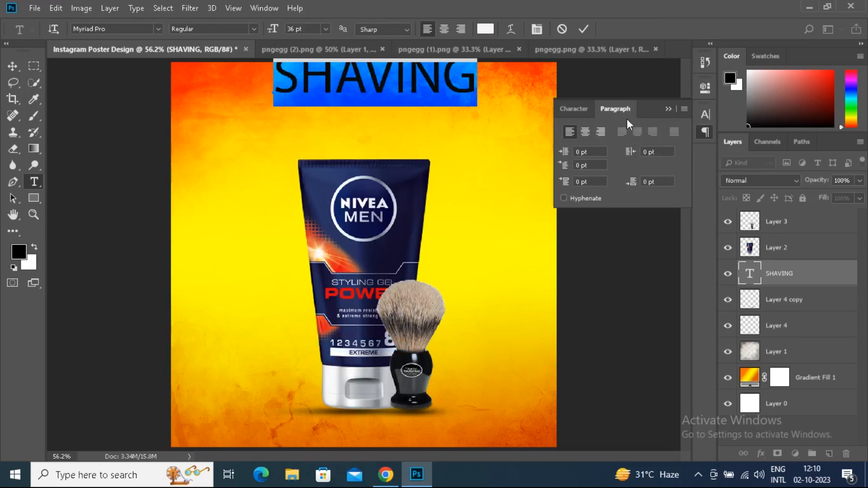
pyautogui.click(574, 110)
pyautogui.moveTo(633, 160); pyautogui.dragTo(631, 161)
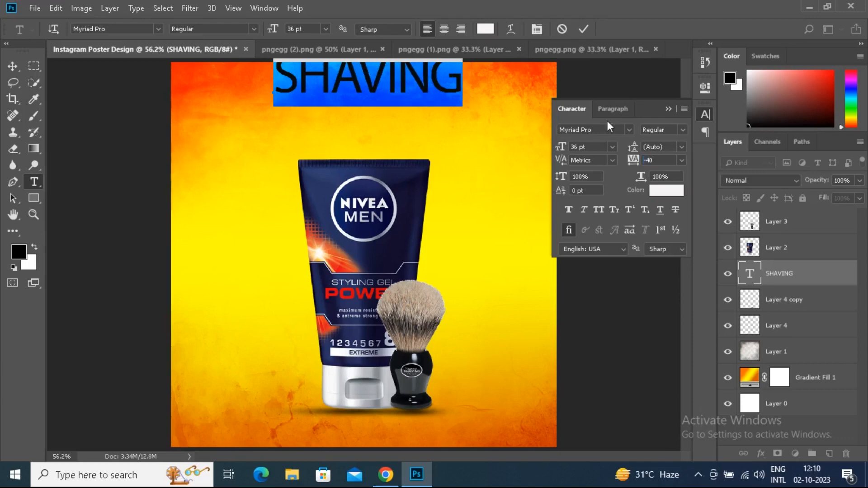
pyautogui.click(483, 63)
# Move the SHAVING text down and left so it sits just above the gel tube
pyautogui.click(12, 66)
pyautogui.moveTo(326, 85); pyautogui.dragTo(311, 101)
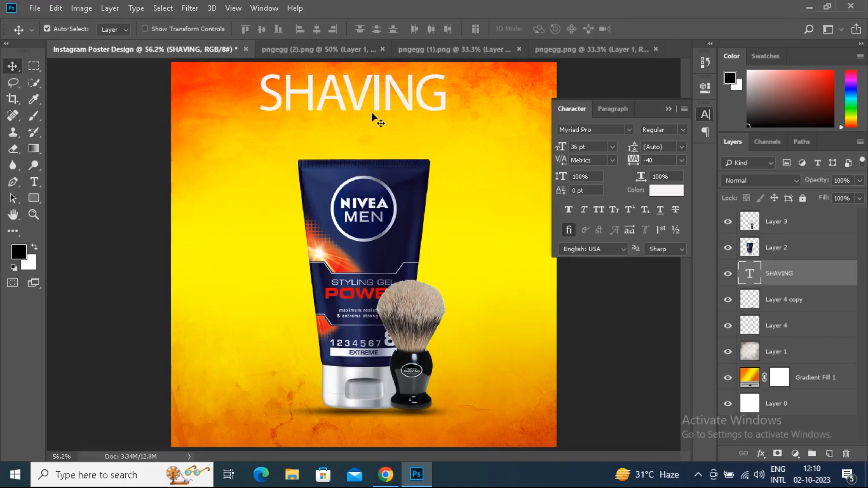
pyautogui.moveTo(365, 100); pyautogui.dragTo(329, 112)
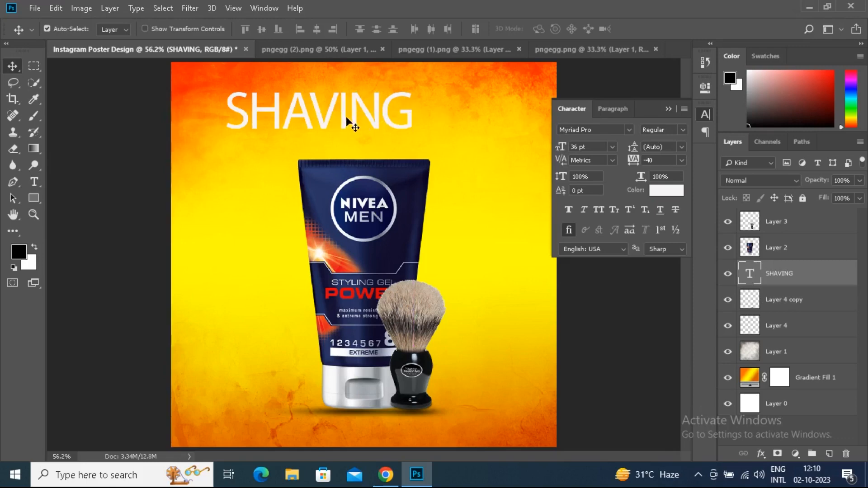
# Duplicate the SHAVING text and place the copy slightly below and to the right of the original
pyautogui.moveTo(347, 119); pyautogui.dragTo(402, 180)
pyautogui.moveTo(402, 180)
pyautogui.mouseDown()
pyautogui.moveTo(421, 152)
pyautogui.moveTo(402, 182)
pyautogui.mouseUp()
pyautogui.hotkey('ctrl', 'z')
pyautogui.moveTo(466, 172); pyautogui.dragTo(530, 118)
# Replace the duplicated SHAVING text's wording with CREAME FOR MEN
pyautogui.doubleClick(750, 274)
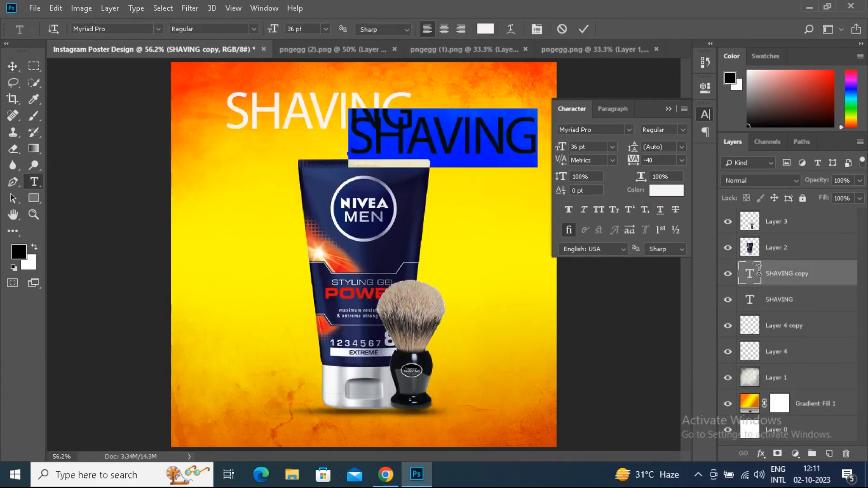
pyautogui.write('C')
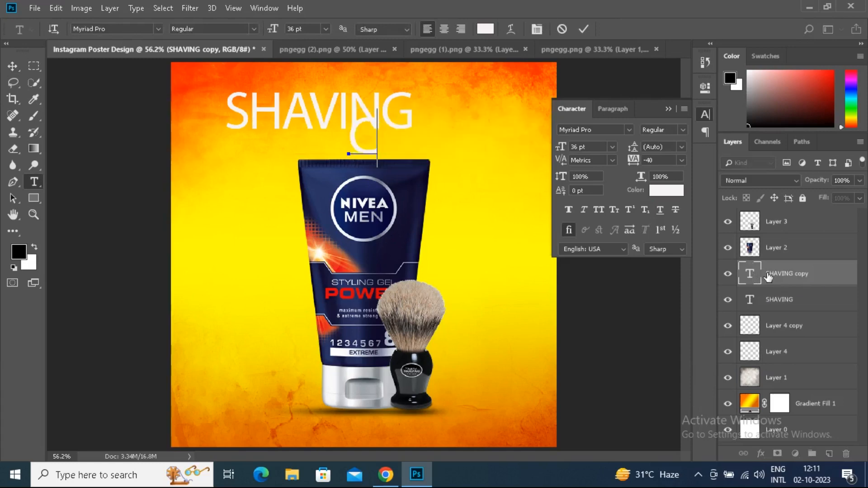
pyautogui.write('REAME F')
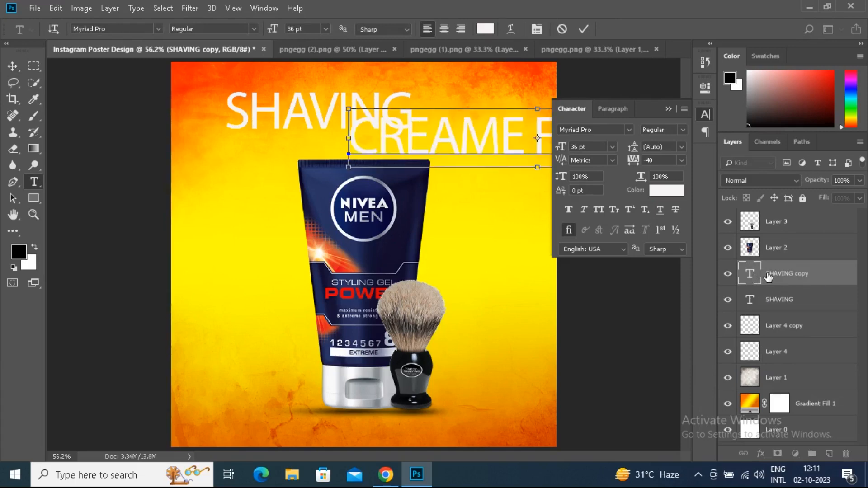
# Set the CREAME FOR MEN text to 12 pt and place it directly beneath SHAVING, aligned with the headline's left edge
pyautogui.hotkey('ctrl', 'a')
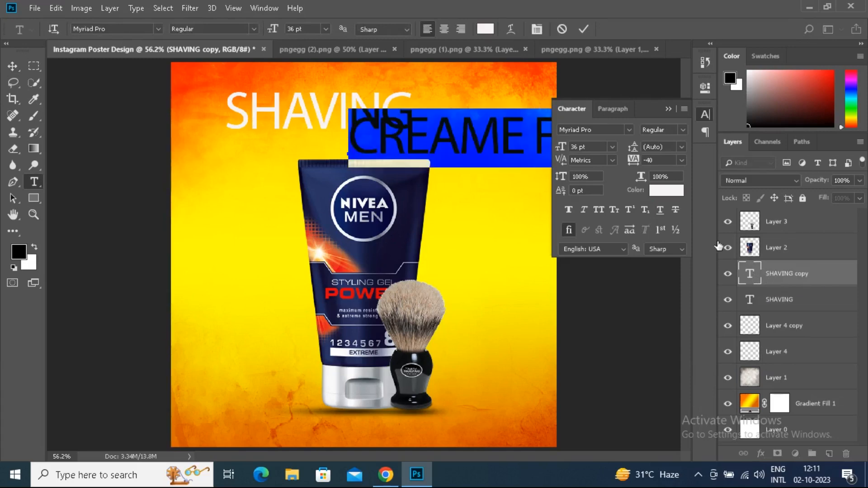
pyautogui.moveTo(317, 30); pyautogui.dragTo(281, 32)
pyautogui.write('18')
pyautogui.press('Return')
pyautogui.write('12')
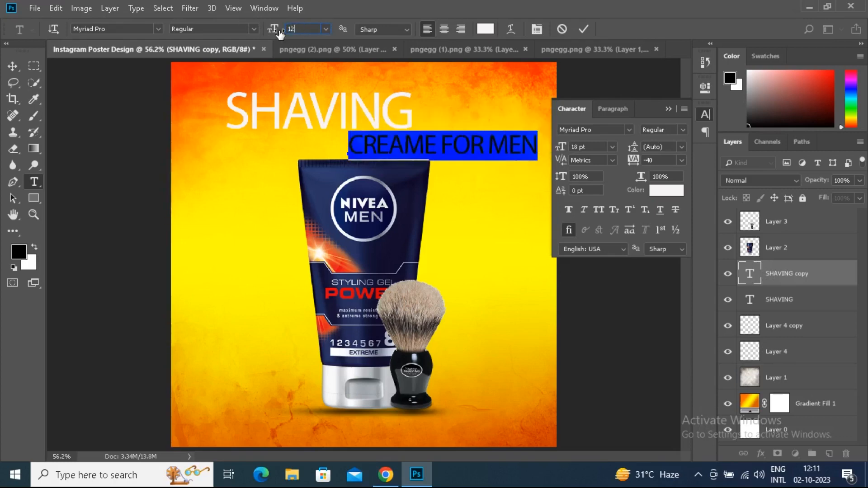
pyautogui.press('Return')
pyautogui.click(582, 29)
pyautogui.press('v')
pyautogui.moveTo(363, 149); pyautogui.dragTo(242, 141)
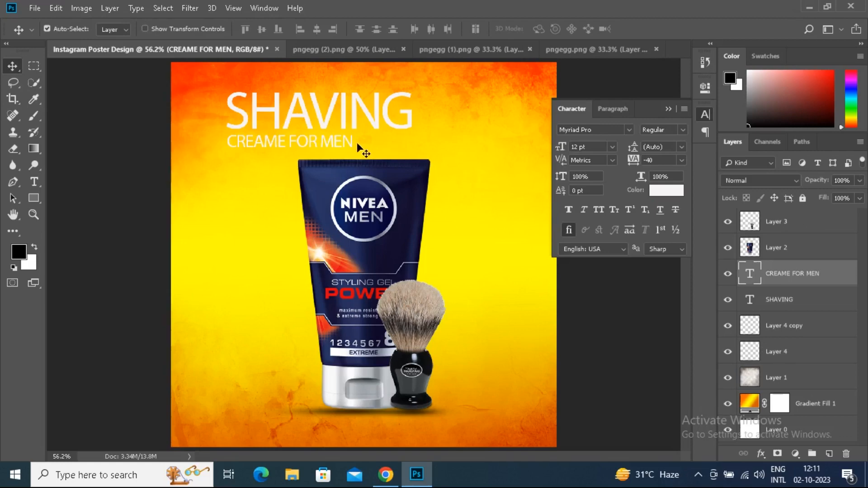
# Duplicate the CREAME FOR MEN text and place the copy to its right on the same line
pyautogui.scroll(5, 361, 183)
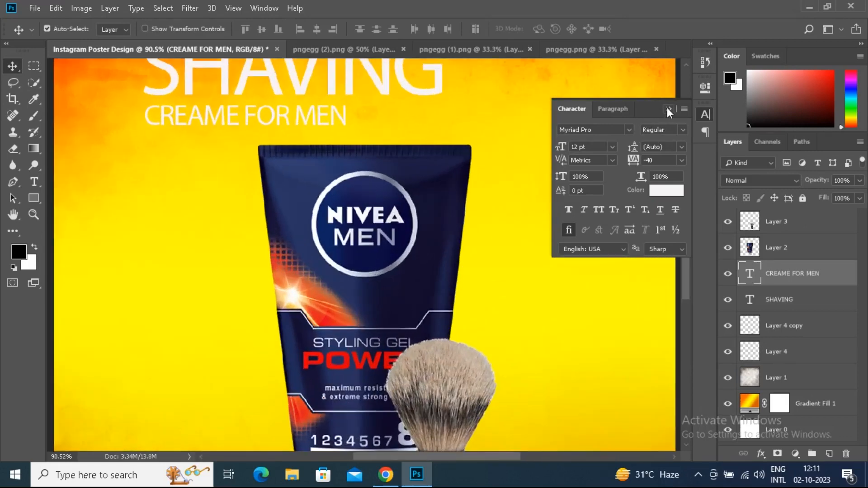
pyautogui.click(669, 110)
pyautogui.scroll(3, 686, 232)
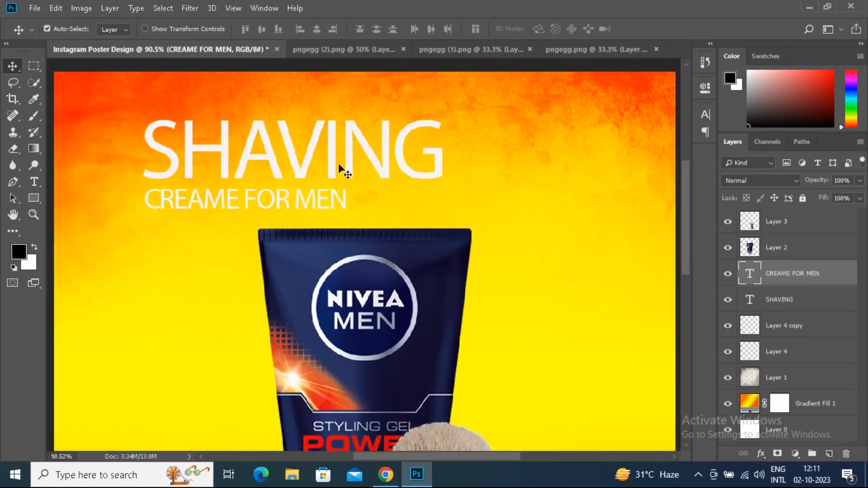
pyautogui.moveTo(316, 206); pyautogui.dragTo(524, 203)
# Replace the wording of the CREAME FOR MEN copy with THE PLEASURE
pyautogui.doubleClick(749, 276)
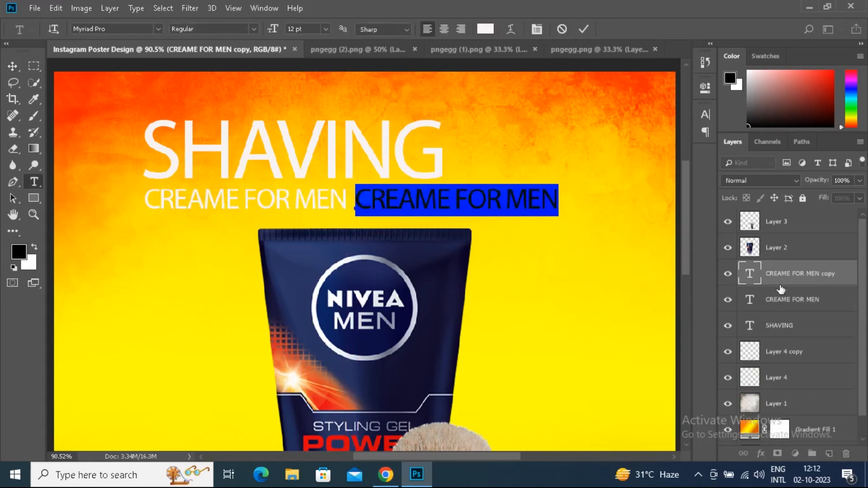
pyautogui.write('ENJO')
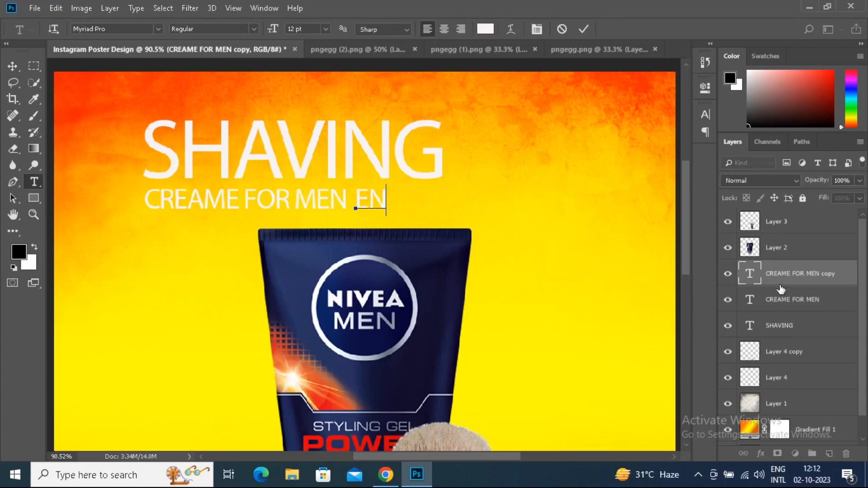
pyautogui.press('BackSpace')
pyautogui.press('BackSpace')
pyautogui.press('BackSpace')
pyautogui.press('BackSpace')
pyautogui.write('THE PLA')
pyautogui.write('ES')
pyautogui.press('BackSpace')
pyautogui.press('BackSpace')
pyautogui.press('BackSpace')
pyautogui.write('EASURE')
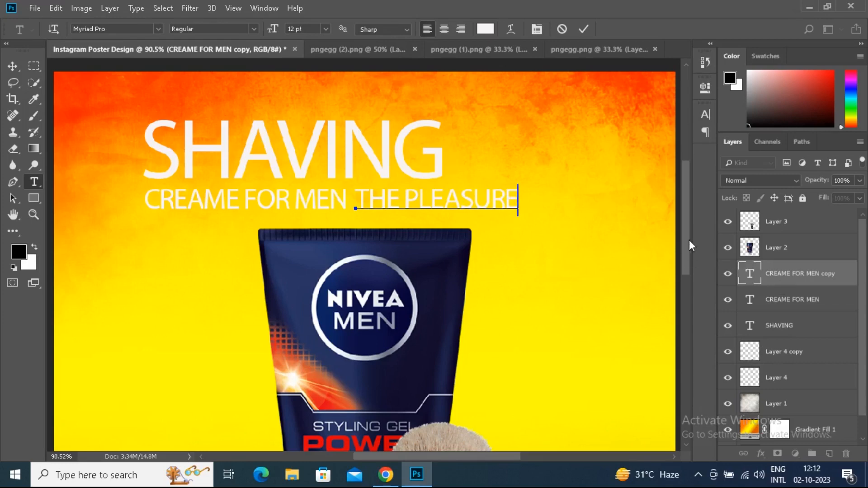
# Reduce the THE PLEASURE text to 6 pt
pyautogui.hotkey('ctrl', 'a')
pyautogui.click(312, 28)
pyautogui.write('6')
pyautogui.press('Return')
pyautogui.click(584, 29)
pyautogui.doubleClick(750, 274)
pyautogui.click(253, 28)
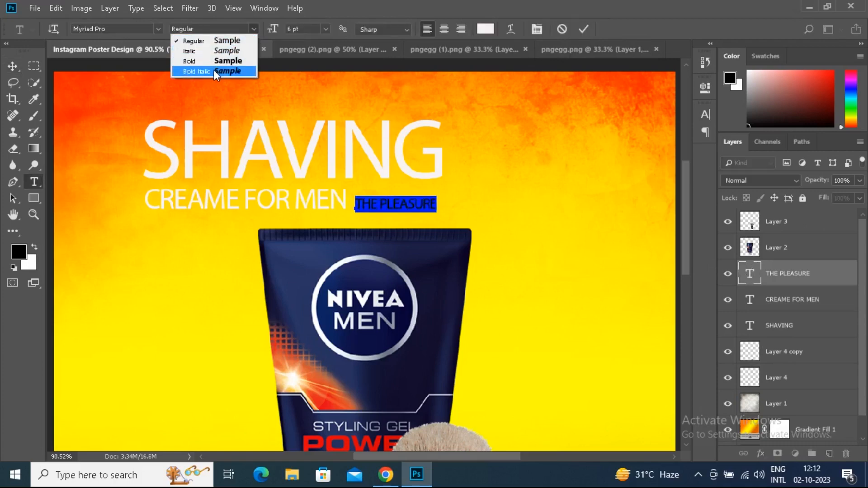
pyautogui.click(362, 1)
pyautogui.click(584, 29)
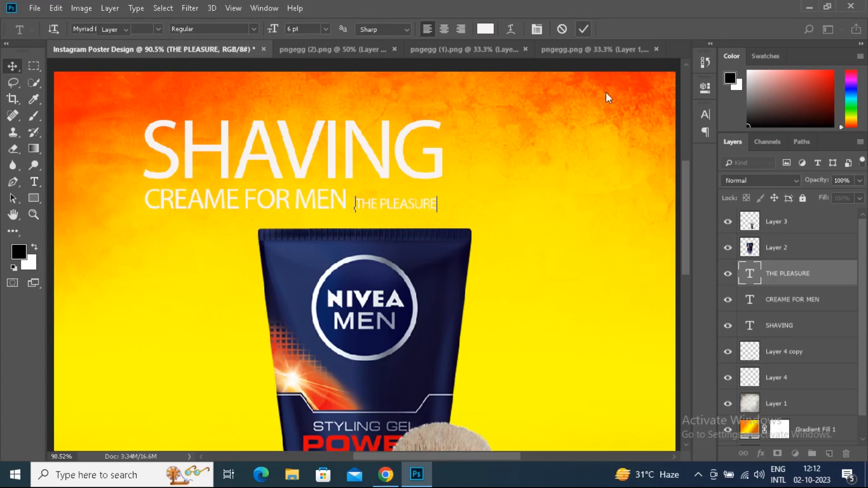
# Rotate THE PLEASURE by -90° and place it vertically just after the G of SHAVING, level with the headline's top
pyautogui.click(55, 8)
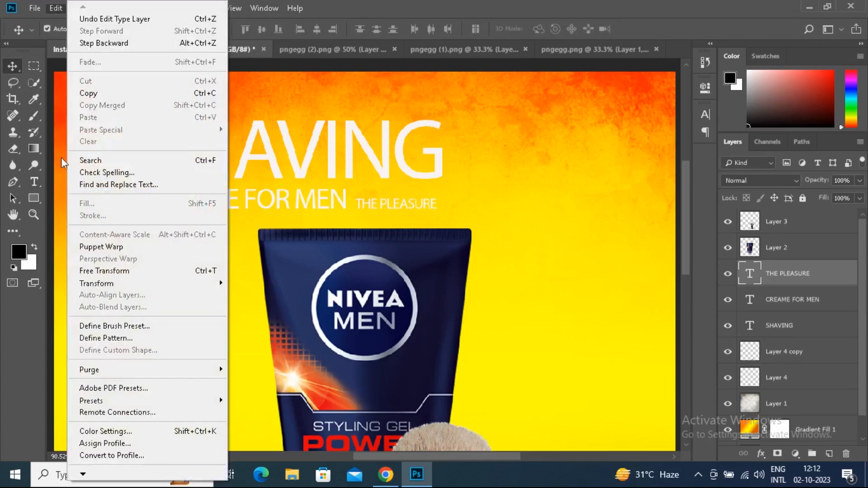
pyautogui.click(105, 271)
pyautogui.moveTo(447, 193); pyautogui.dragTo(392, 154)
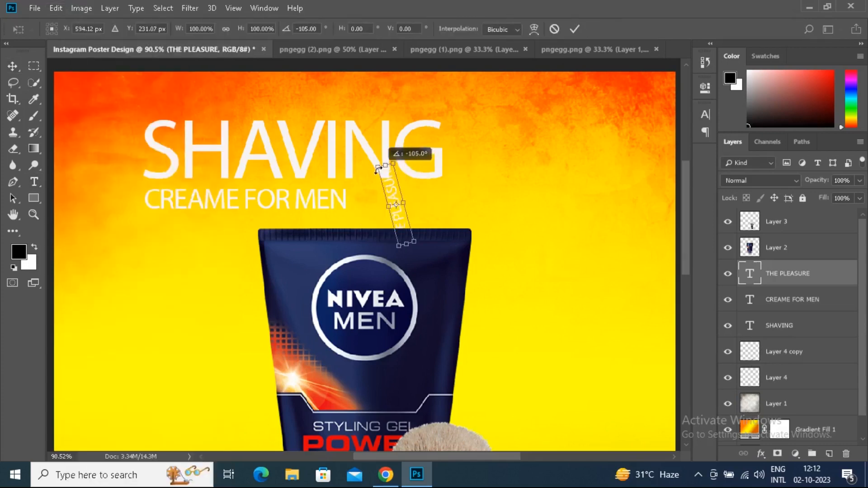
pyautogui.moveTo(399, 192); pyautogui.dragTo(460, 149)
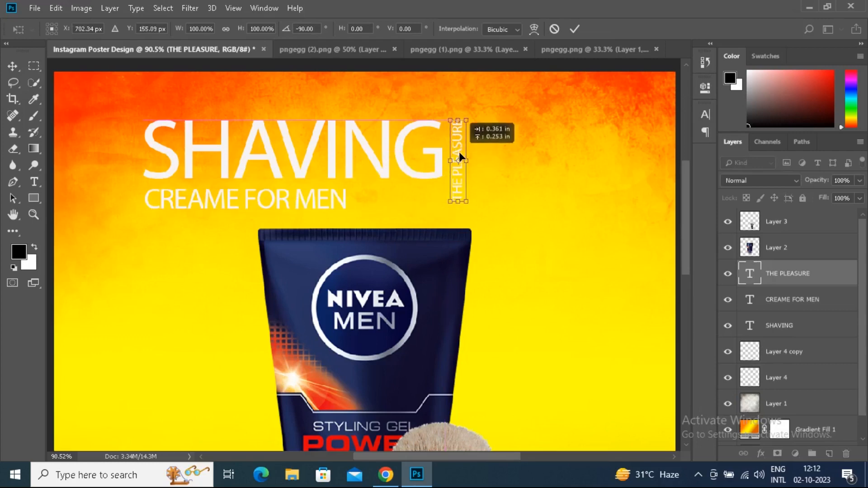
pyautogui.doubleClick(458, 187)
pyautogui.hotkey('ctrl', 't')
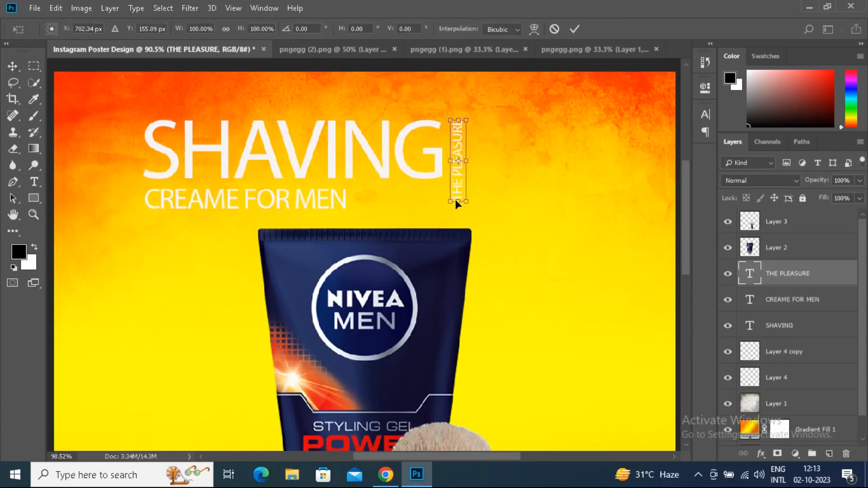
pyautogui.click(19, 69)
pyautogui.scroll(3, 462, 191)
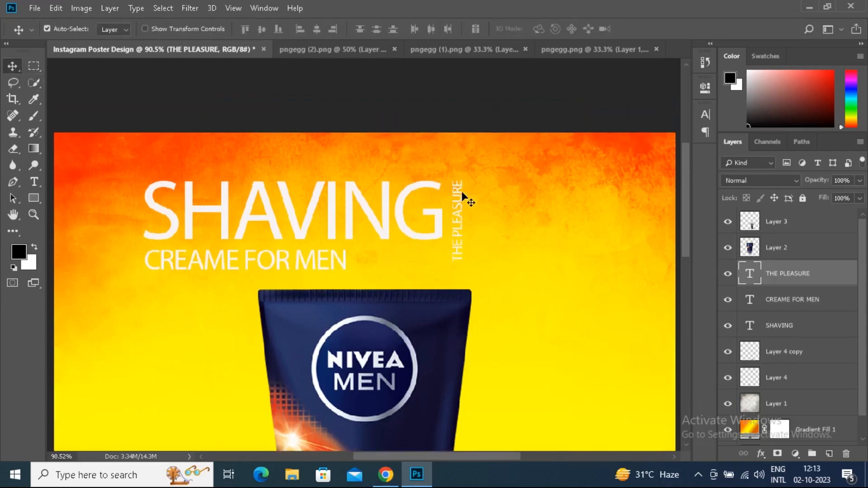
pyautogui.scroll(-2, 462, 192)
pyautogui.doubleClick(750, 274)
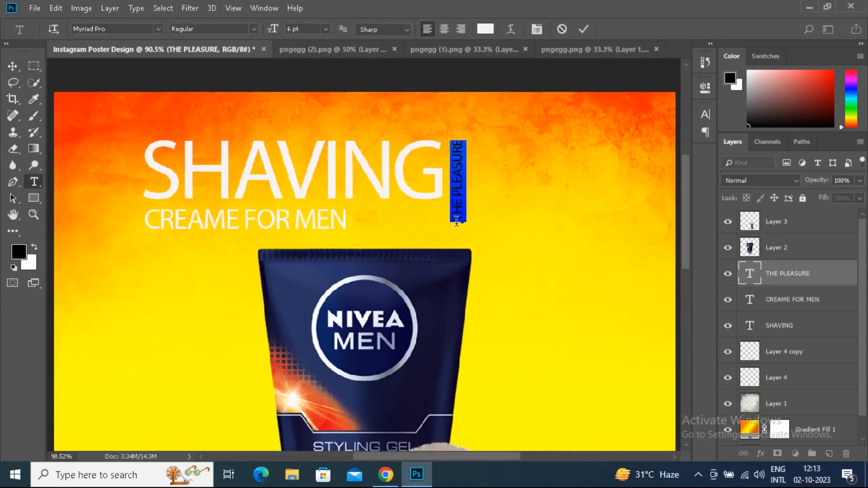
pyautogui.hotkey('ctrl', 'Return')
pyautogui.press('v')
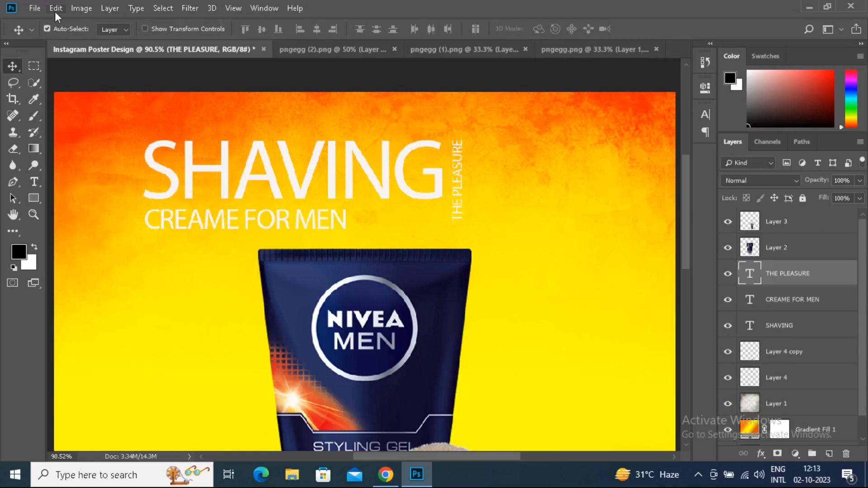
# Stretch the vertical THE PLEASURE text downward to 108.93% height so it ends level with the CREAME FOR MEN line
pyautogui.click(56, 8)
pyautogui.click(104, 271)
pyautogui.moveTo(461, 222); pyautogui.dragTo(462, 228)
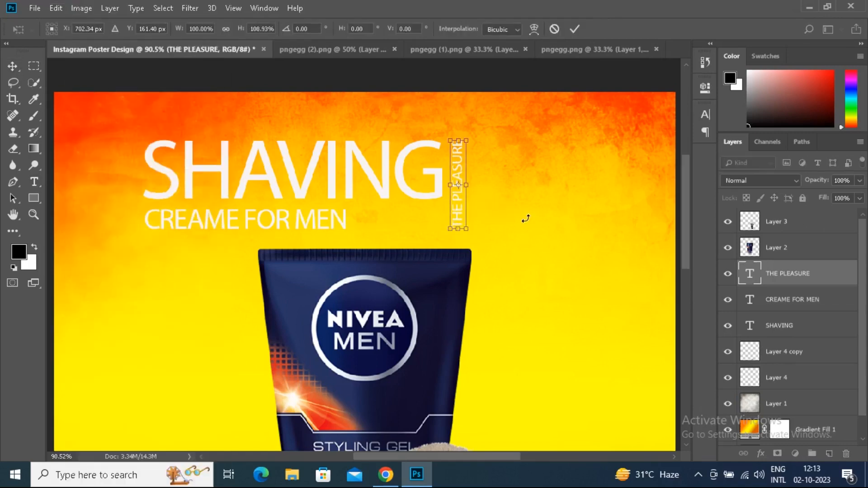
pyautogui.press('Return')
# Recolor the THE PLEASURE text to orange-red #fd2b03
pyautogui.doubleClick(750, 277)
pyautogui.click(488, 28)
pyautogui.click(327, 419)
pyautogui.click(426, 88)
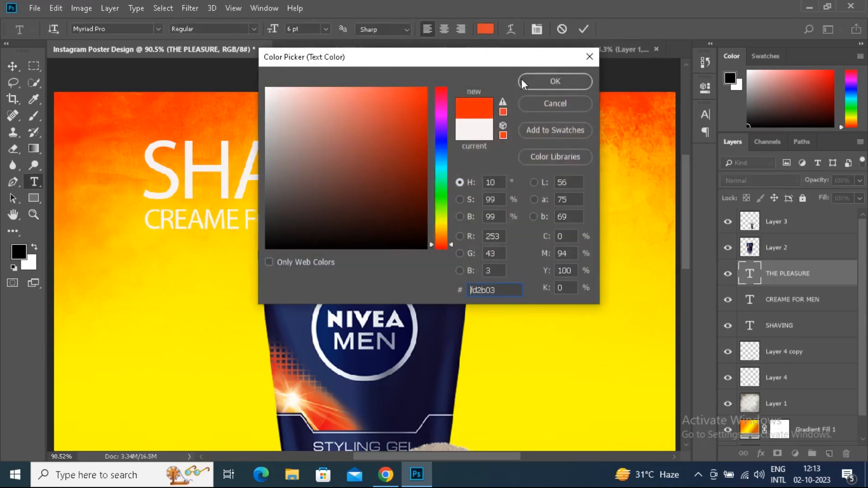
pyautogui.click(556, 80)
pyautogui.hotkey('ctrl', 'Return')
pyautogui.press('v')
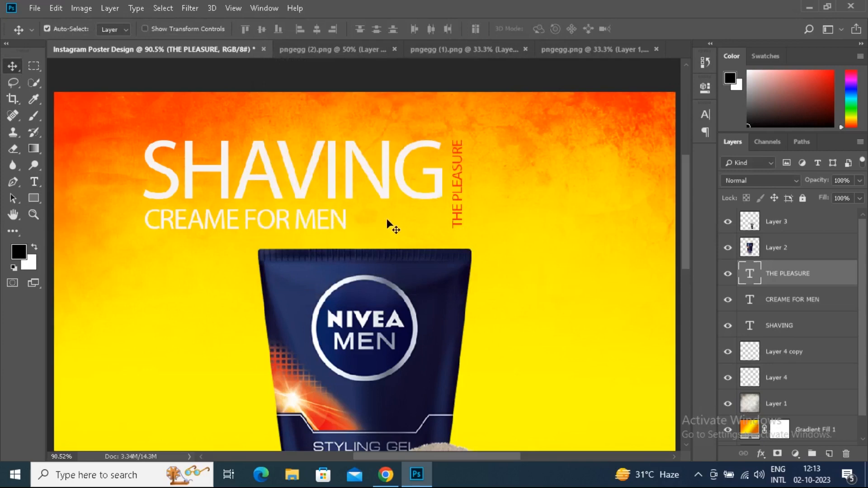
# Align CREAME FOR MEN with SHAVING's right edge and draw a rectangle of about 154 × 38 px in the gap before it
pyautogui.moveTo(337, 223); pyautogui.dragTo(434, 220)
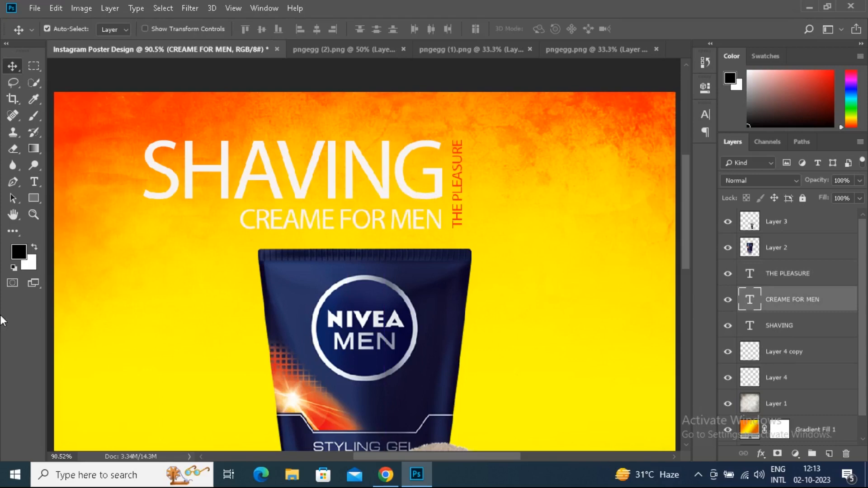
pyautogui.click(33, 198)
pyautogui.moveTo(146, 207); pyautogui.dragTo(236, 229)
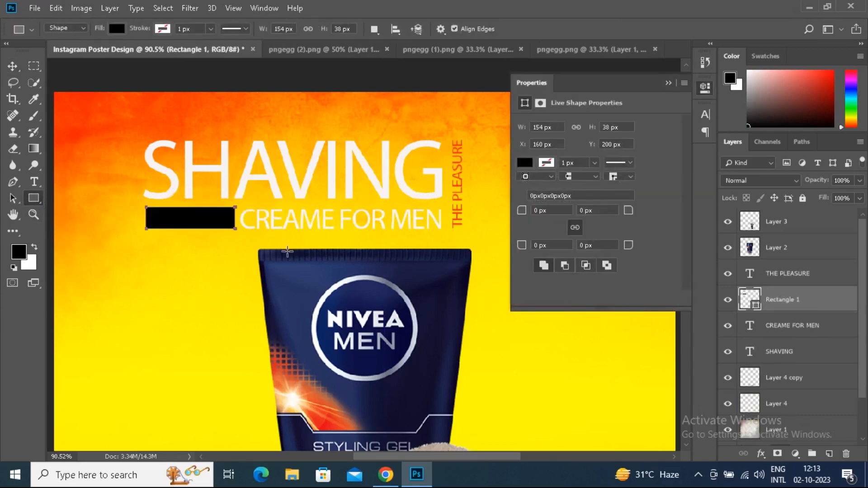
# Fill the rectangle beside CREAME FOR MEN with red #e11d1d
pyautogui.click(524, 163)
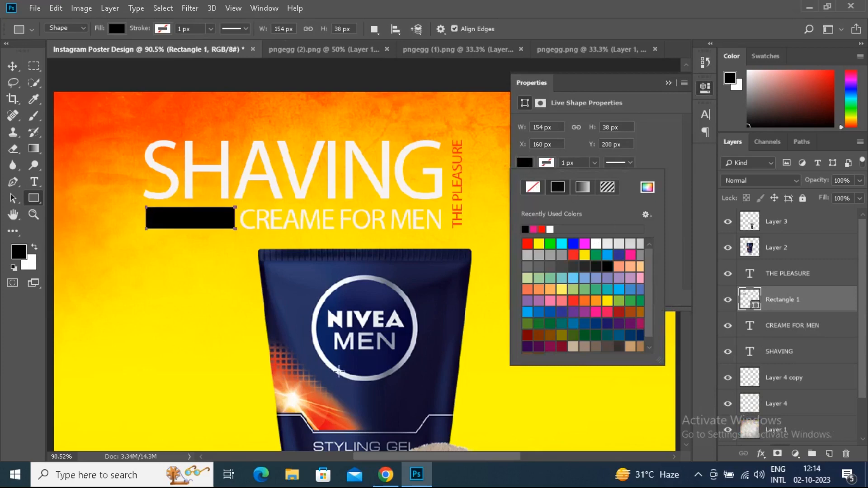
pyautogui.click(647, 187)
pyautogui.write('e11d1d')
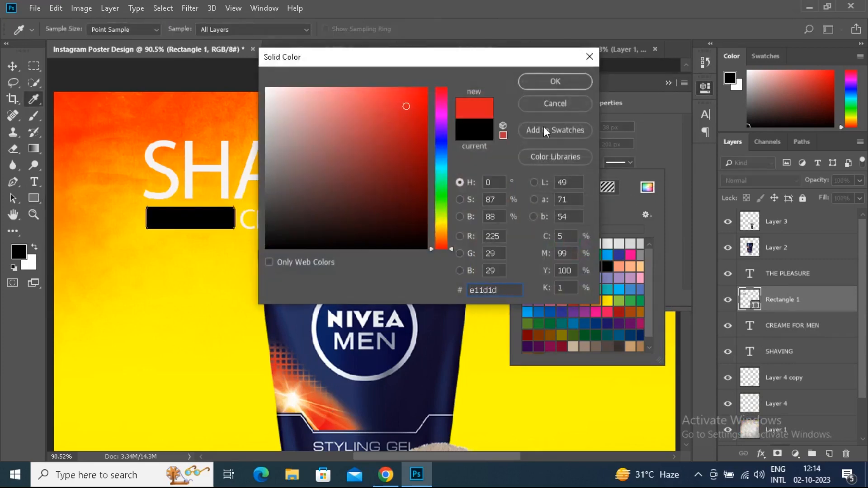
pyautogui.press('Return')
pyautogui.click(668, 83)
pyautogui.click(10, 67)
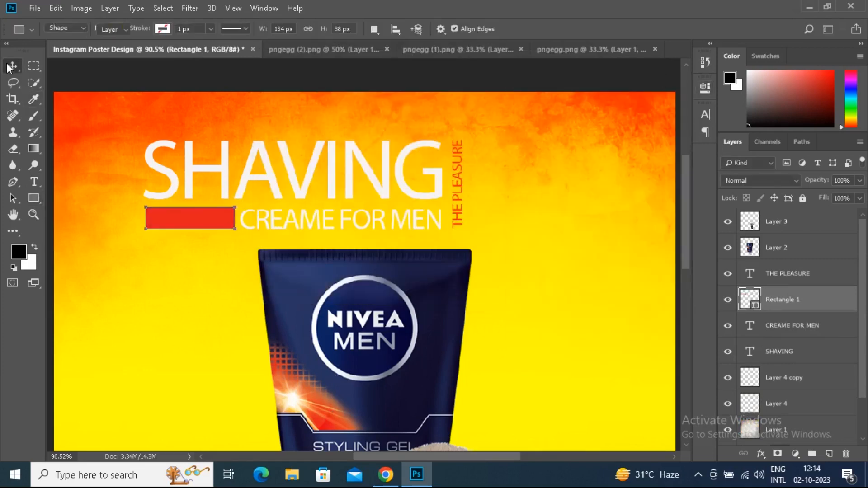
# Add a drop shadow to the SHAVING text layer
pyautogui.hotkey('ctrl', '0')
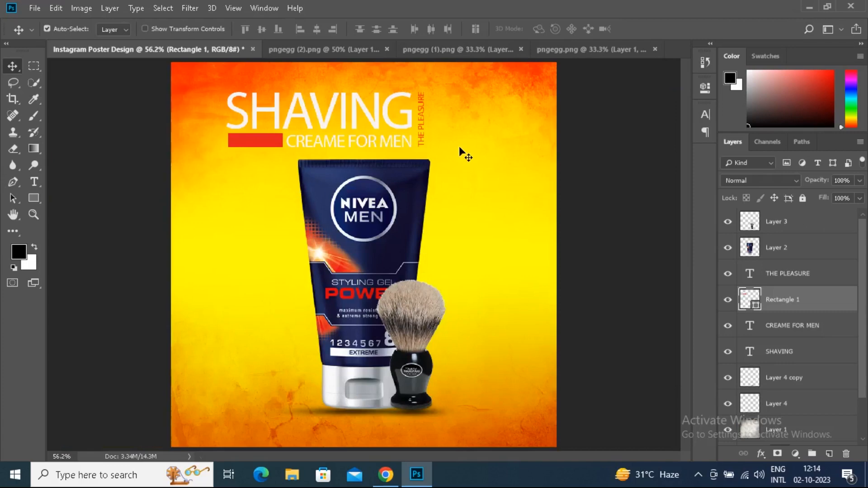
pyautogui.click(846, 346)
pyautogui.rightClick(836, 356)
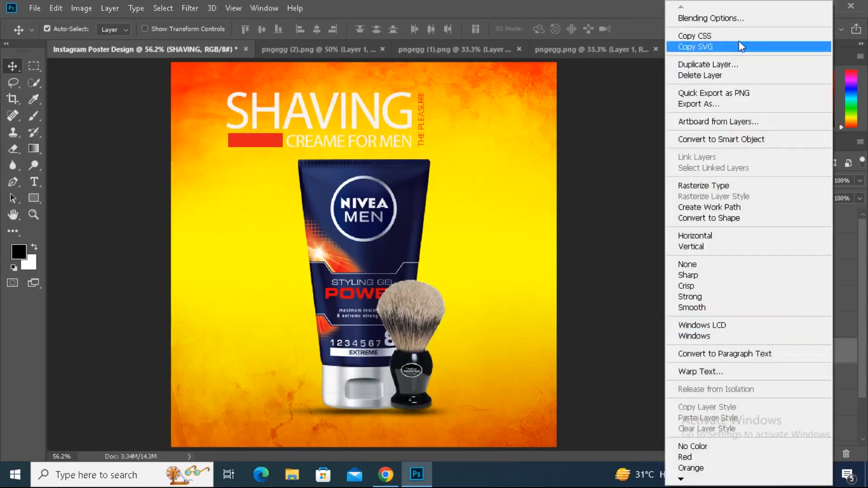
pyautogui.click(737, 17)
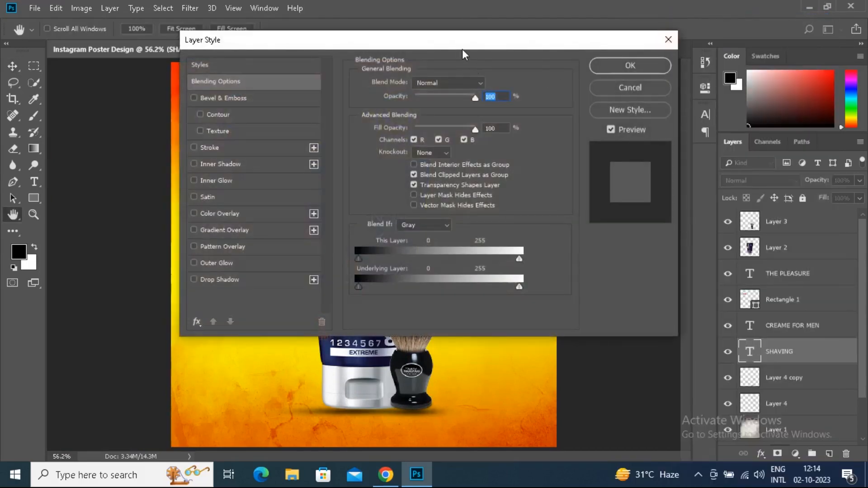
pyautogui.moveTo(269, 45); pyautogui.dragTo(596, 37)
pyautogui.click(307, 272)
pyautogui.click(696, 160)
pyautogui.moveTo(695, 163); pyautogui.dragTo(693, 165)
pyautogui.moveTo(620, 38); pyautogui.dragTo(494, 15)
pyautogui.click(752, 37)
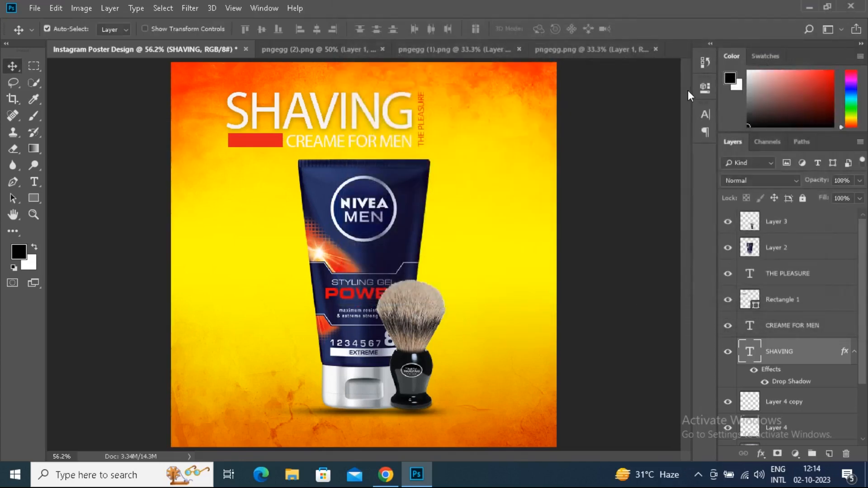
# Nudge the red rectangle beside CREAME FOR MEN slightly downward
pyautogui.click(274, 144)
pyautogui.press('Down')
pyautogui.press('Down')
pyautogui.press('Down')
pyautogui.press('Down')
pyautogui.press('Down')
pyautogui.press('Down')
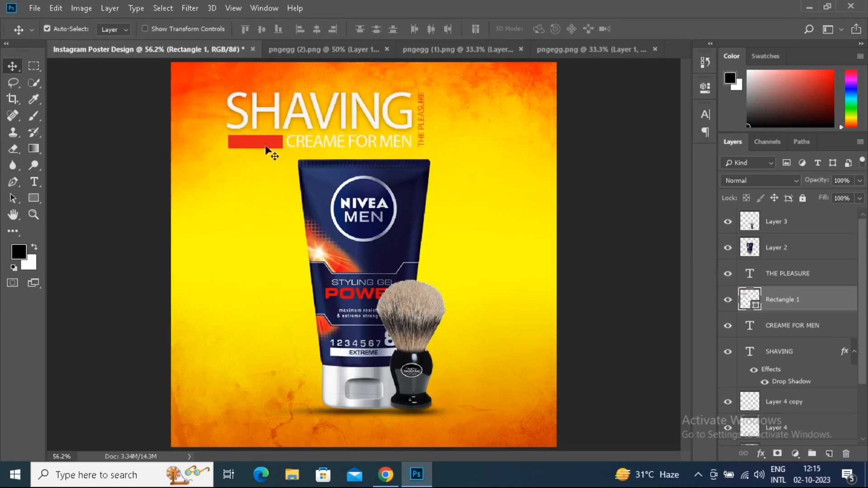
# Duplicate the red rectangle beyond THE PLEASURE and enlarge the copy to span the full height of the headline block
pyautogui.moveTo(259, 145); pyautogui.dragTo(493, 148)
pyautogui.hotkey('ctrl', 't')
pyautogui.moveTo(493, 92); pyautogui.dragTo(519, 92)
pyautogui.press('Return')
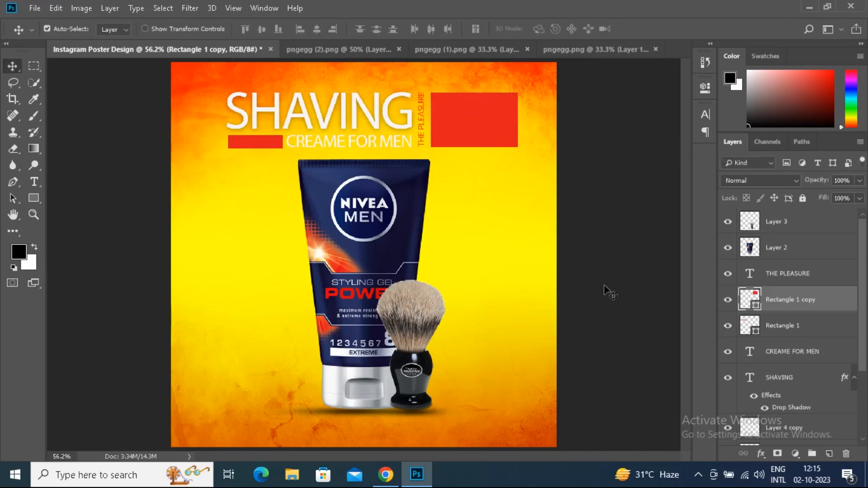
# Add a new empty layer directly above the Layer 1 texture, beneath the product and its shadow layers
pyautogui.moveTo(865, 317); pyautogui.dragTo(865, 378)
pyautogui.click(728, 382)
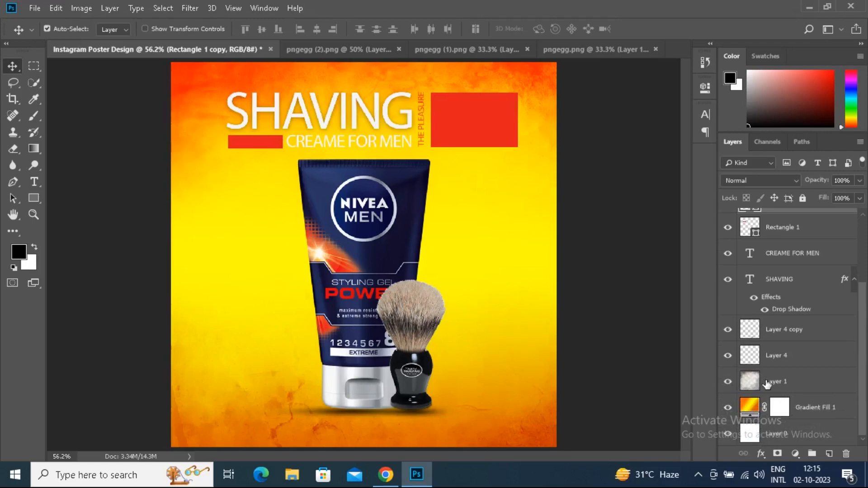
pyautogui.click(782, 382)
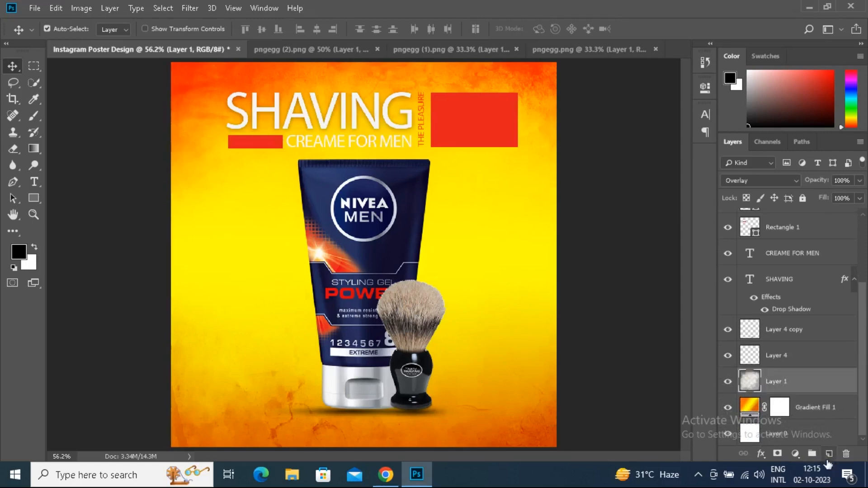
pyautogui.click(828, 456)
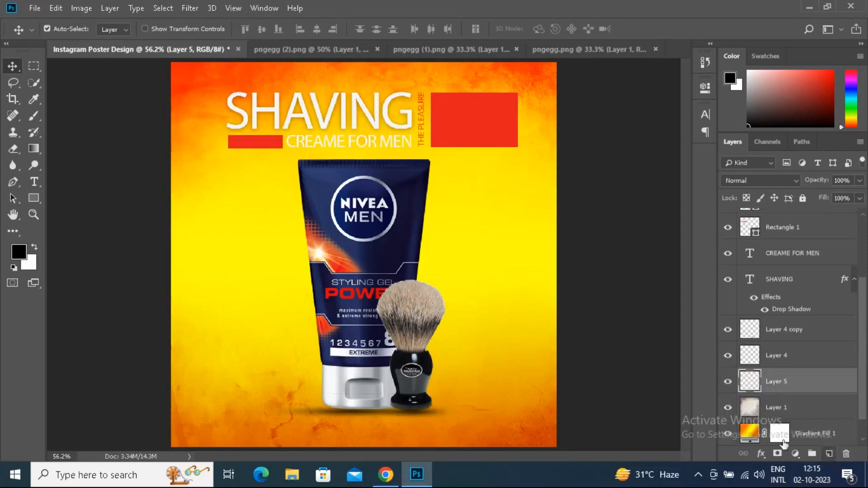
# Paint a light-yellow #fcfc7a glow behind the gel tube with a 900 px Soft Round brush
pyautogui.rightClick(34, 117)
pyautogui.click(78, 116)
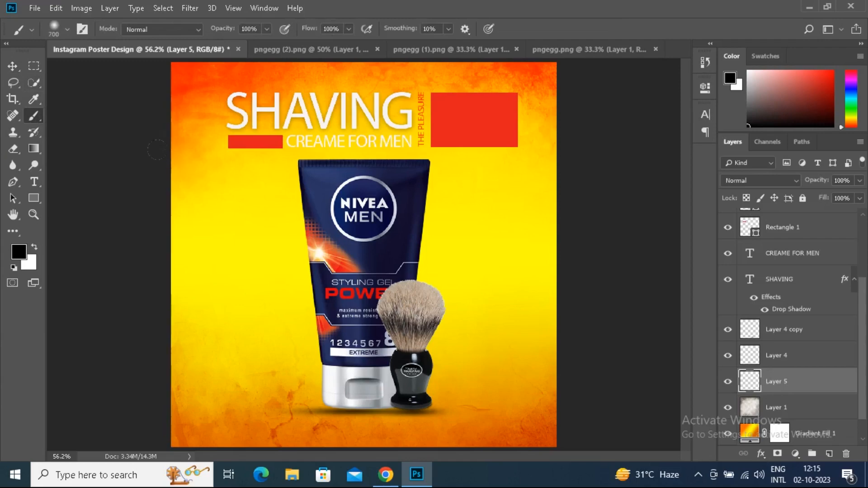
pyautogui.rightClick(150, 158)
pyautogui.doubleClick(284, 372)
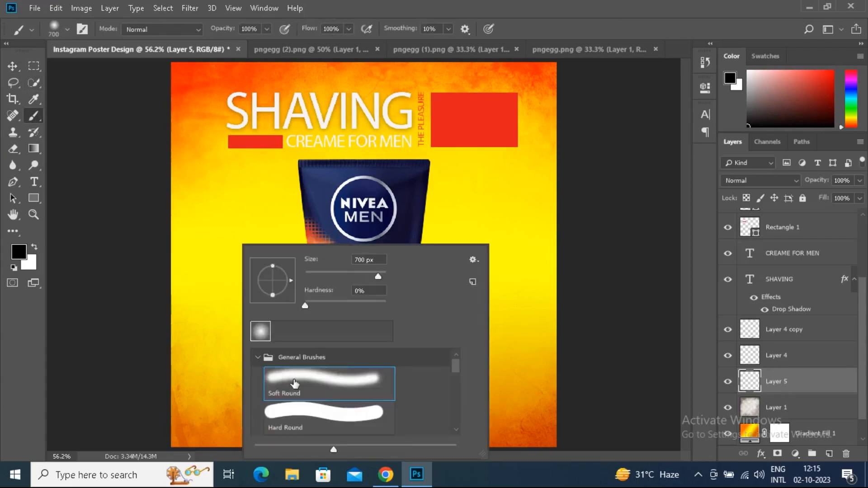
pyautogui.click(19, 251)
pyautogui.click(253, 250)
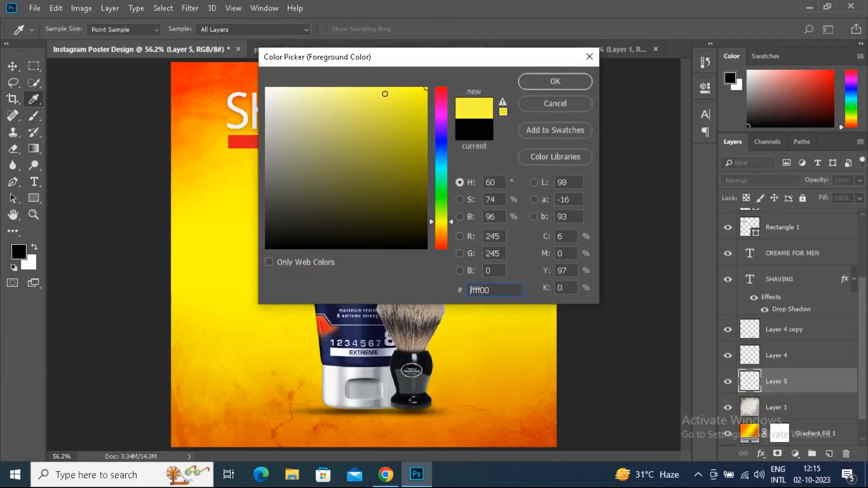
pyautogui.click(351, 88)
pyautogui.click(555, 81)
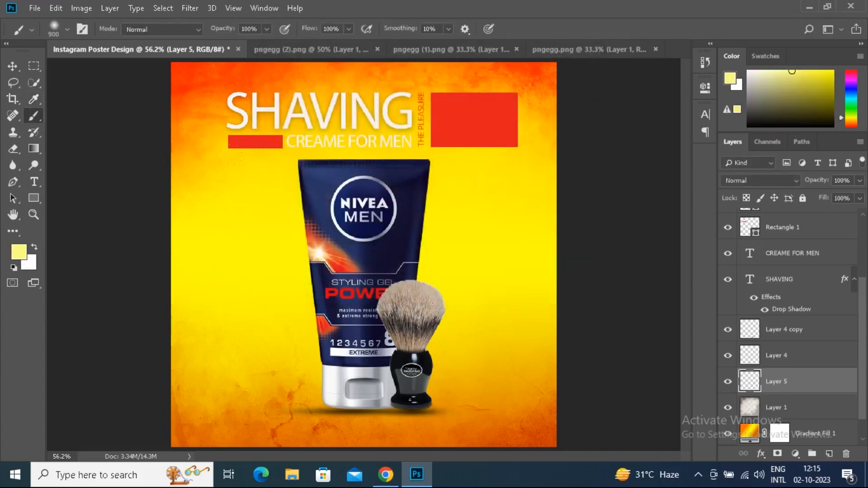
pyautogui.click(365, 254)
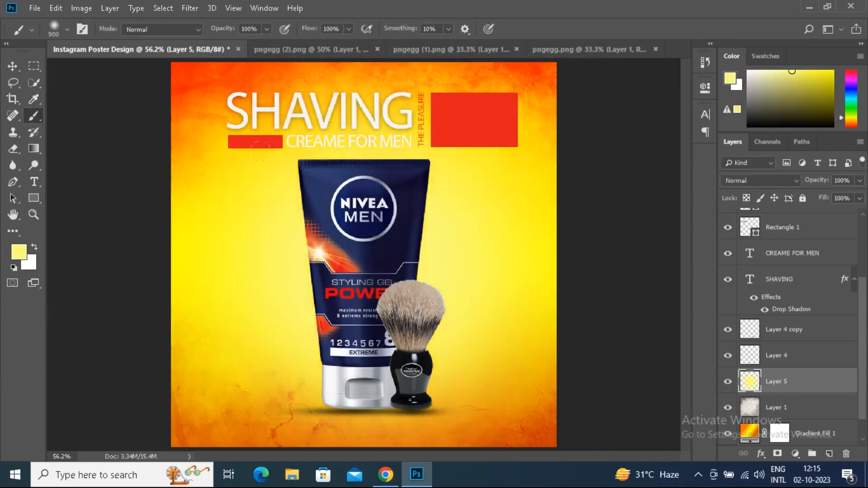
pyautogui.click(365, 257)
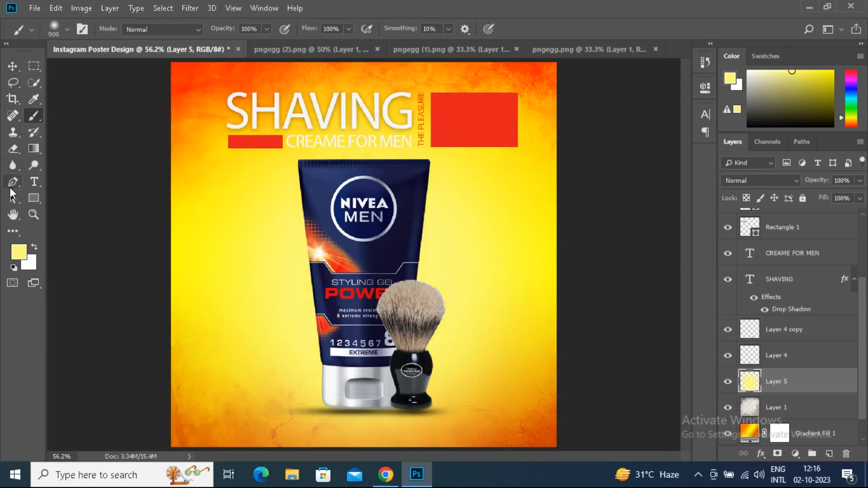
# Recolor the CREAME FOR MEN text dark navy blue
pyautogui.click(12, 66)
pyautogui.click(300, 142)
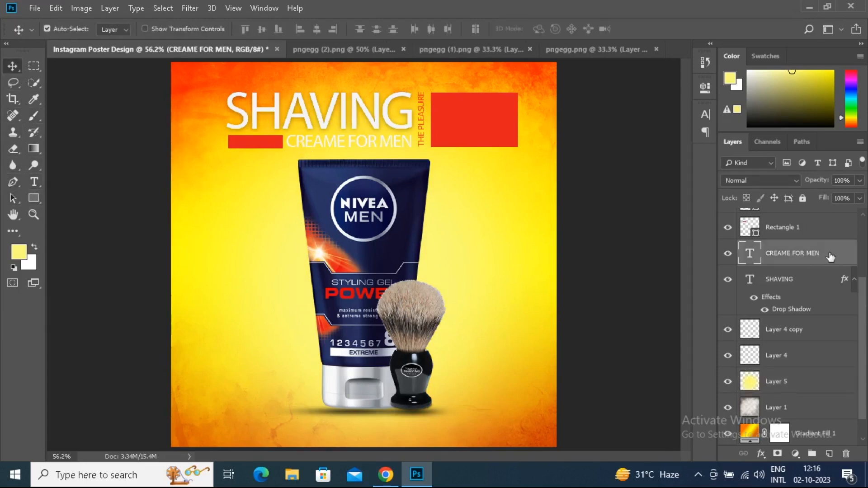
pyautogui.doubleClick(763, 257)
pyautogui.click(485, 29)
pyautogui.moveTo(404, 55); pyautogui.dragTo(659, 17)
pyautogui.hotkey('ctrl', 'v')
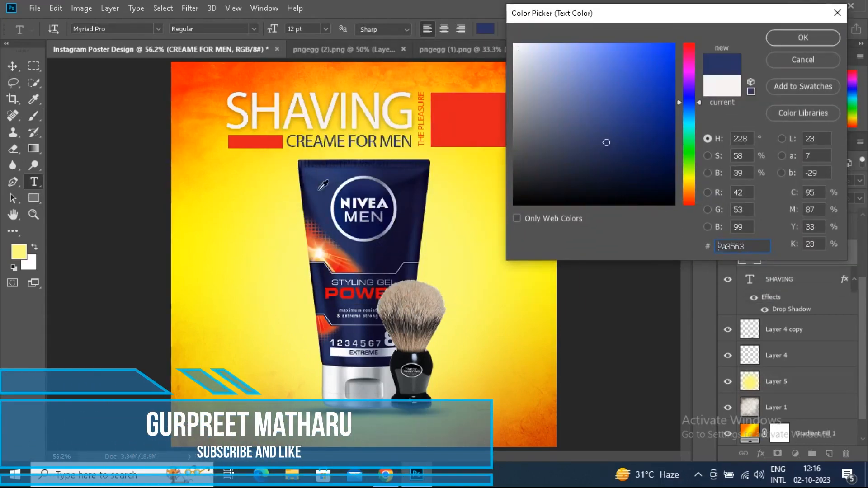
pyautogui.click(804, 45)
pyautogui.click(583, 29)
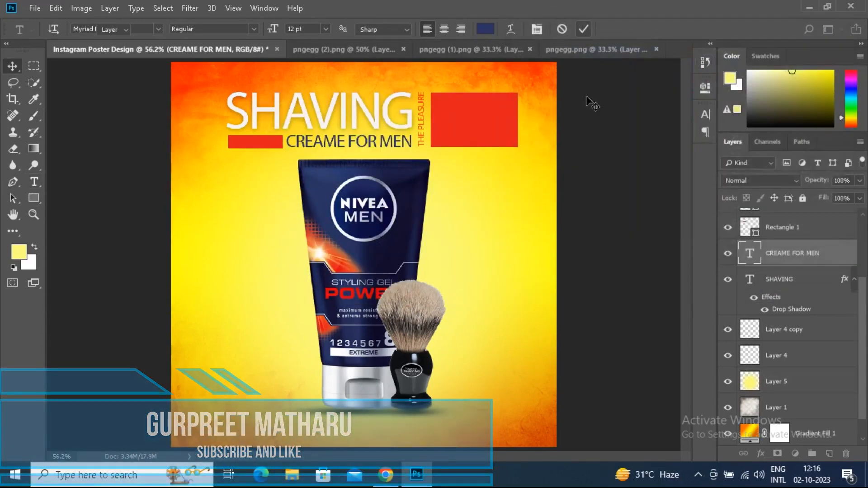
# Nudge the vertical THE PLEASURE text slightly to the right, away from the SHAVING headline
pyautogui.click(420, 133)
pyautogui.press('Right')
pyautogui.press('Right')
pyautogui.press('Right')
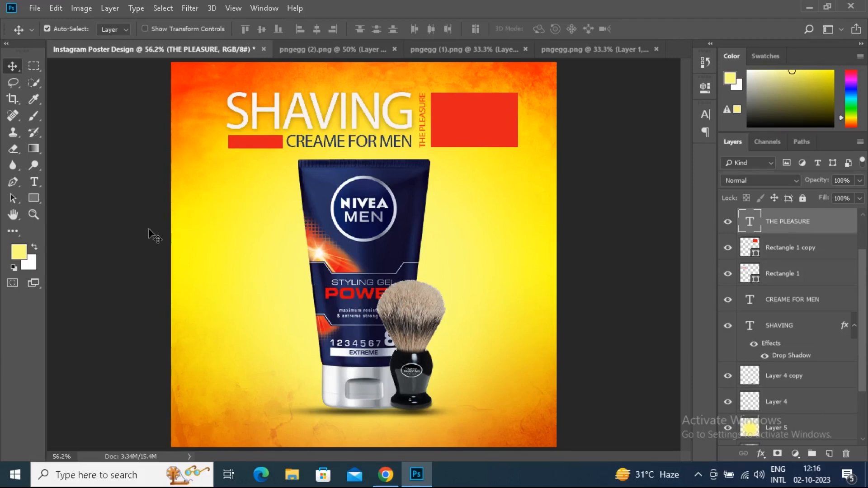
# Draw a 295 × 55 px rounded rectangle behind the tube's left edge and fill it with the red of the POWER lettering
pyautogui.click(35, 198)
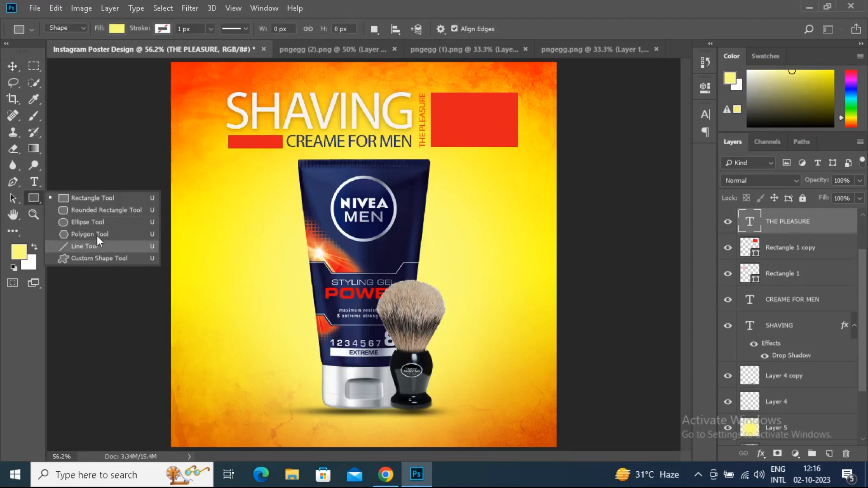
pyautogui.click(86, 209)
pyautogui.moveTo(211, 215); pyautogui.dragTo(317, 234)
pyautogui.click(525, 163)
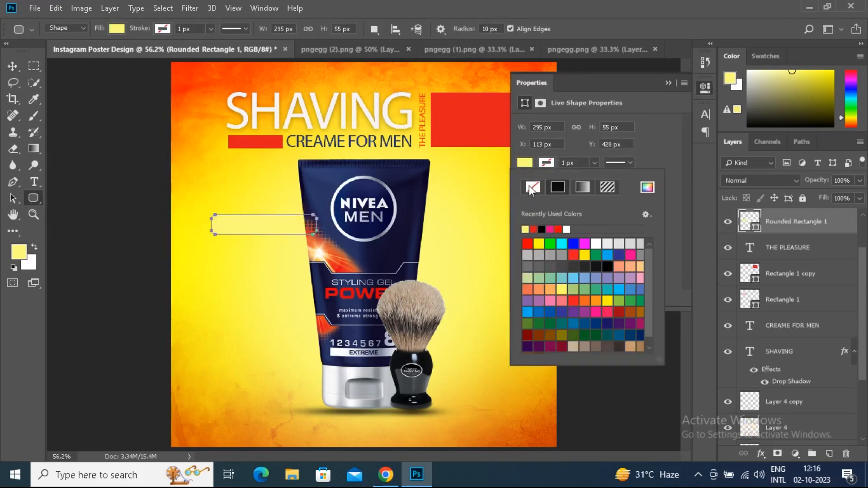
pyautogui.click(651, 193)
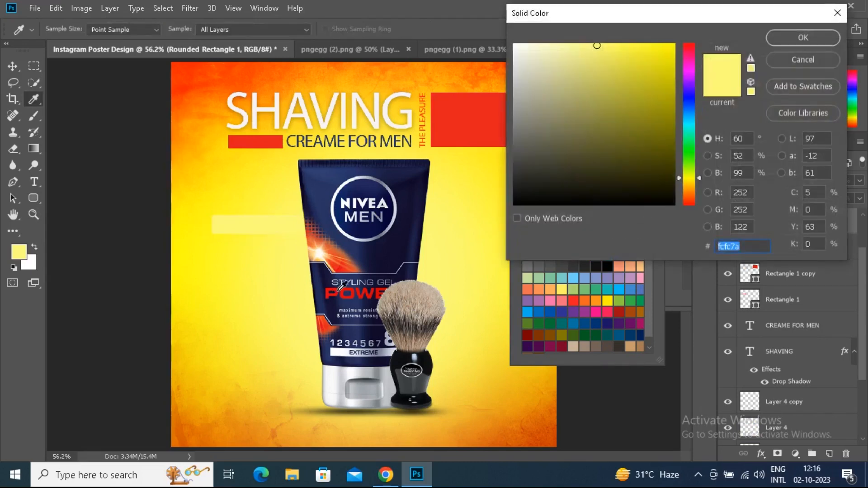
pyautogui.click(339, 288)
pyautogui.click(804, 37)
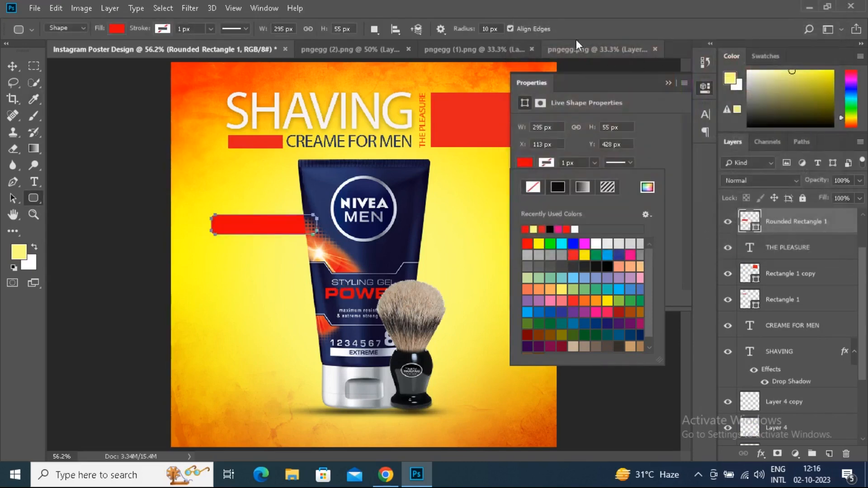
# Fully round the ends of the red bar and move it slightly lower beside the tube
pyautogui.press('Escape')
pyautogui.press('v')
pyautogui.moveTo(535, 214); pyautogui.dragTo(561, 213)
pyautogui.moveTo(251, 228); pyautogui.dragTo(249, 238)
pyautogui.click(668, 83)
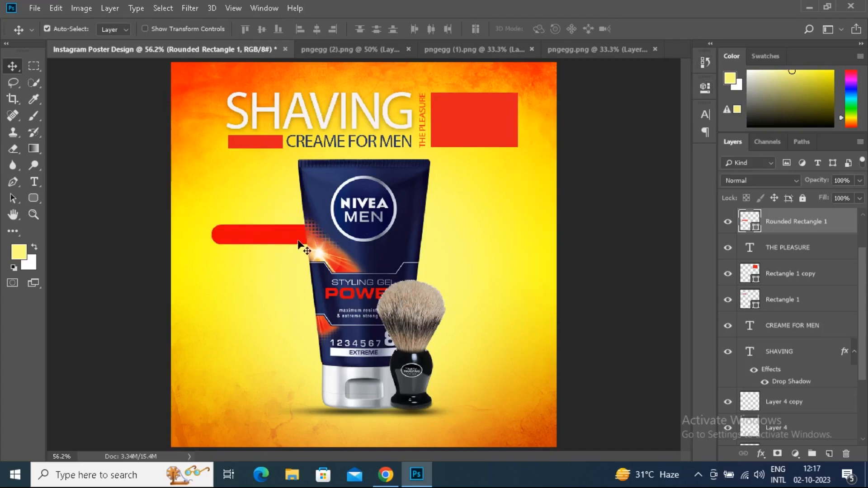
# Duplicate the red bar three times and stagger the bars behind the tube, two on each side
pyautogui.moveTo(253, 241); pyautogui.dragTo(479, 190)
pyautogui.moveTo(345, 301); pyautogui.dragTo(452, 261)
pyautogui.moveTo(267, 240); pyautogui.dragTo(259, 226)
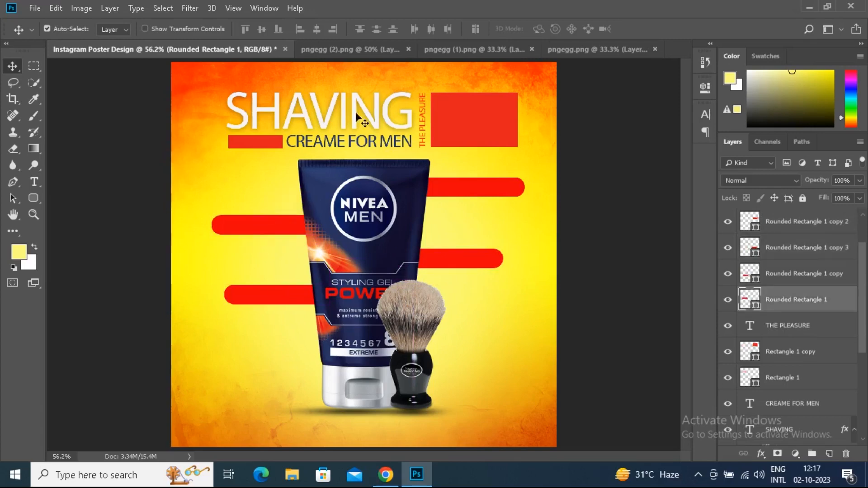
# Duplicate the THE PLEASURE text over the upper-left red bar and change the copy to "Type Your Content"
pyautogui.click(424, 138)
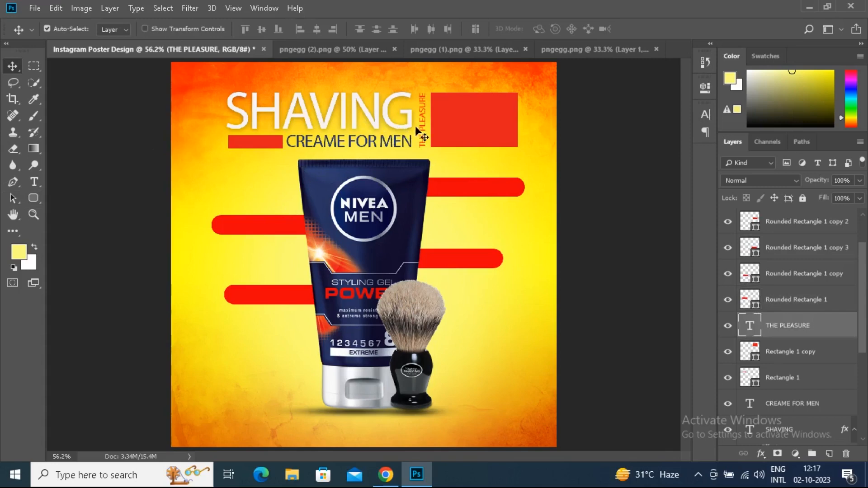
pyautogui.moveTo(418, 129); pyautogui.dragTo(227, 254)
pyautogui.doubleClick(751, 328)
pyautogui.write('IN')
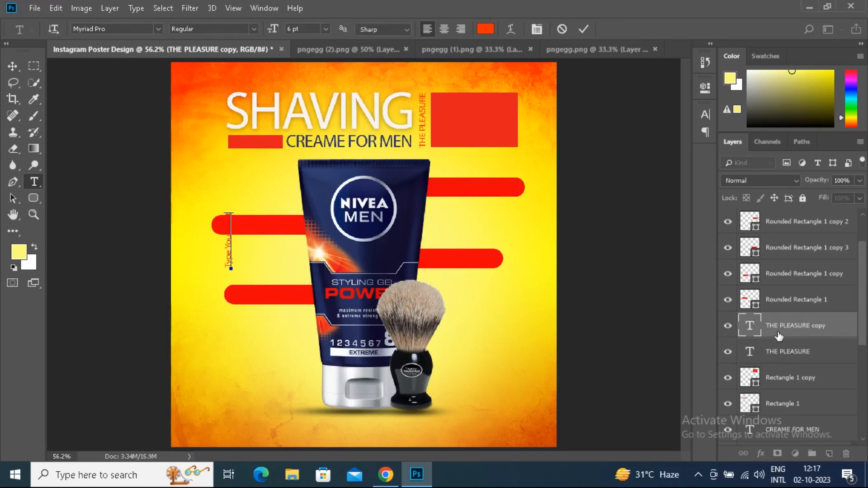
# Recolor the Type Your Content text white (#ffffff)
pyautogui.hotkey('ctrl', 'a')
pyautogui.click(485, 29)
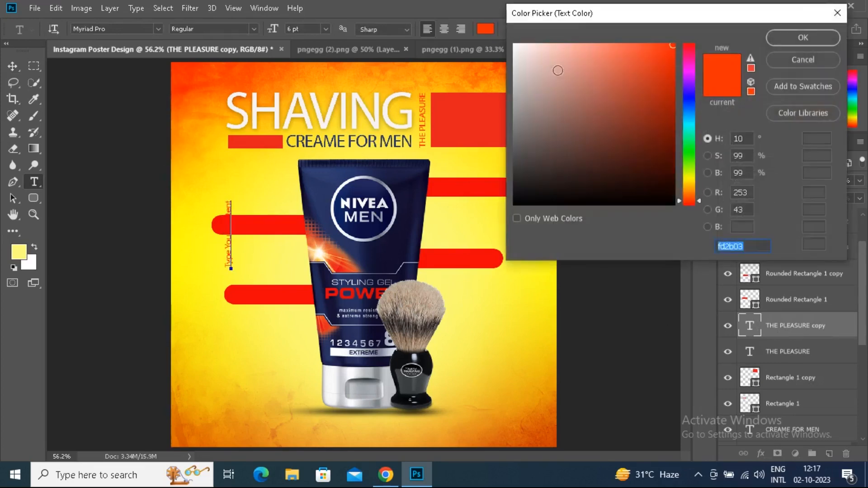
pyautogui.write('ffffff')
pyautogui.press('Return')
pyautogui.click(583, 29)
pyautogui.press('v')
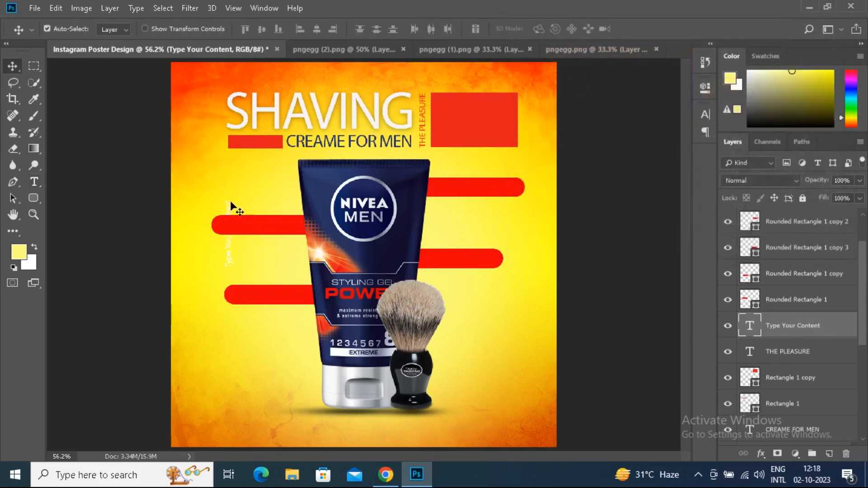
# Rotate the Type Your Content text 90° so it reads horizontally
pyautogui.hotkey('ctrl', 't')
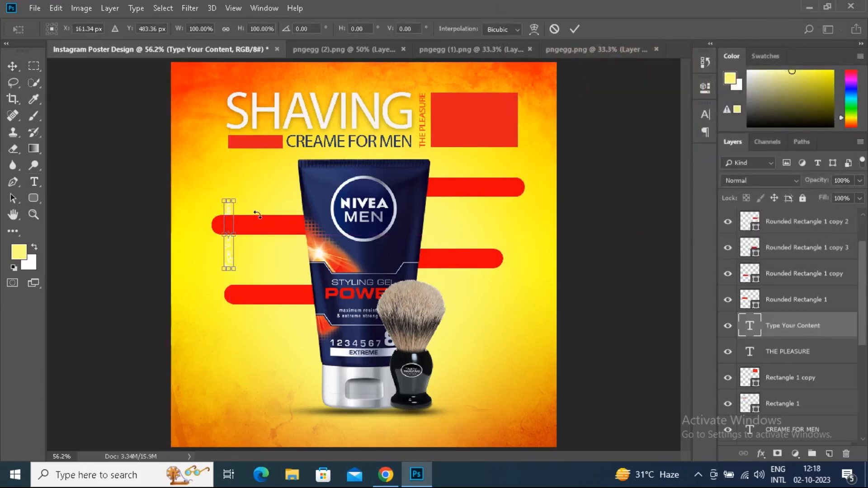
pyautogui.moveTo(245, 198); pyautogui.dragTo(283, 227)
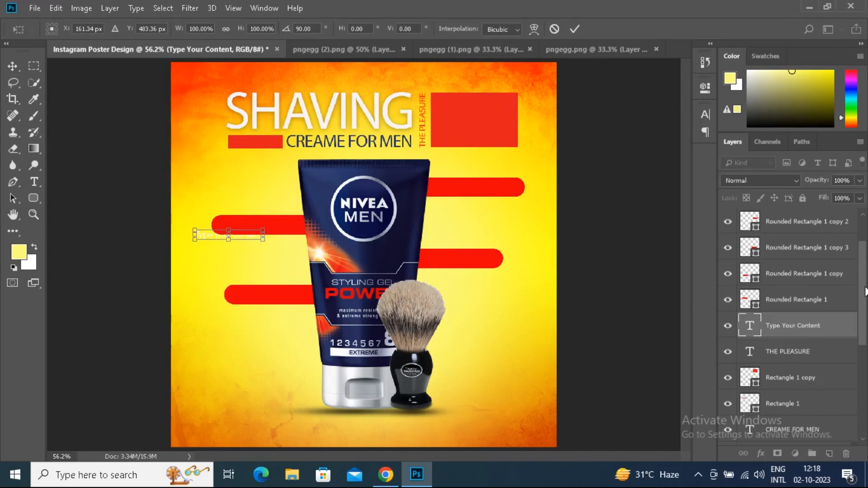
pyautogui.scroll(1, 809, 332)
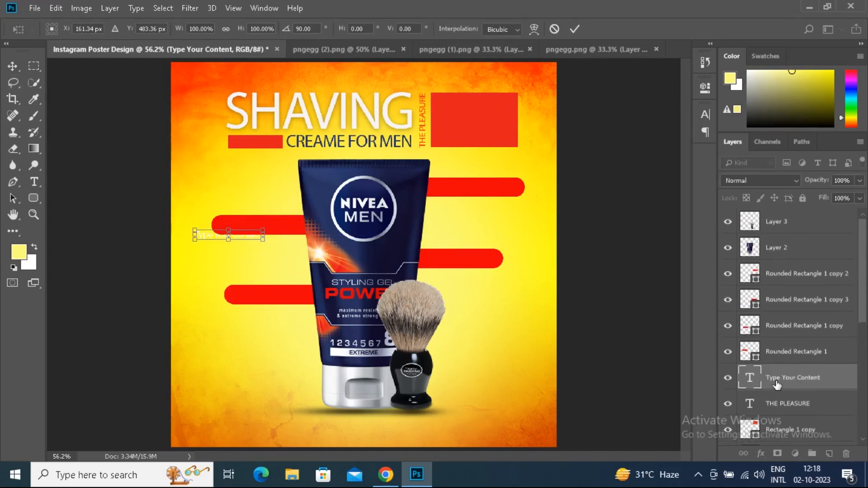
pyautogui.press('Return')
# Bring the Type Your Content layer to the top of the stack and place a copy of the label on each of the four red bars
pyautogui.moveTo(756, 367); pyautogui.dragTo(764, 216)
pyautogui.moveTo(256, 234); pyautogui.dragTo(472, 264)
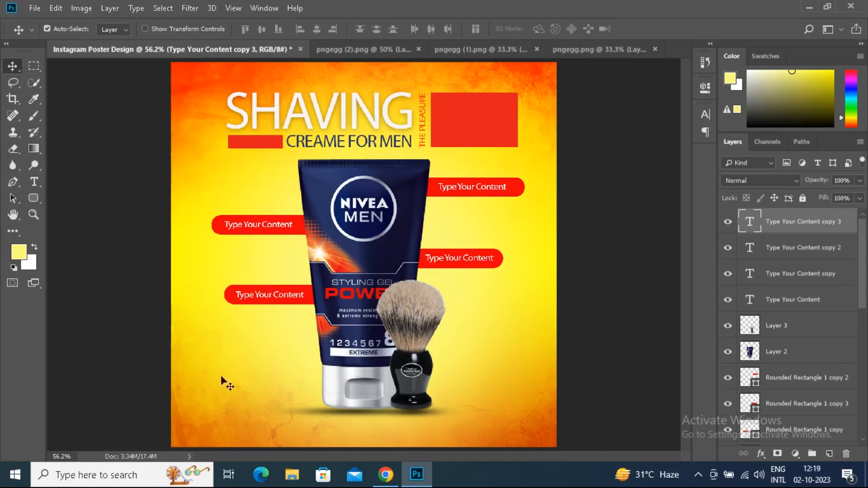
# Create a wide paragraph text box beneath the product at the poster's lower edge and set its text color to near-black
pyautogui.moveTo(35, 181)
pyautogui.mouseDown()
pyautogui.moveTo(89, 187)
pyautogui.moveTo(73, 208)
pyautogui.moveTo(37, 184)
pyautogui.mouseUp()
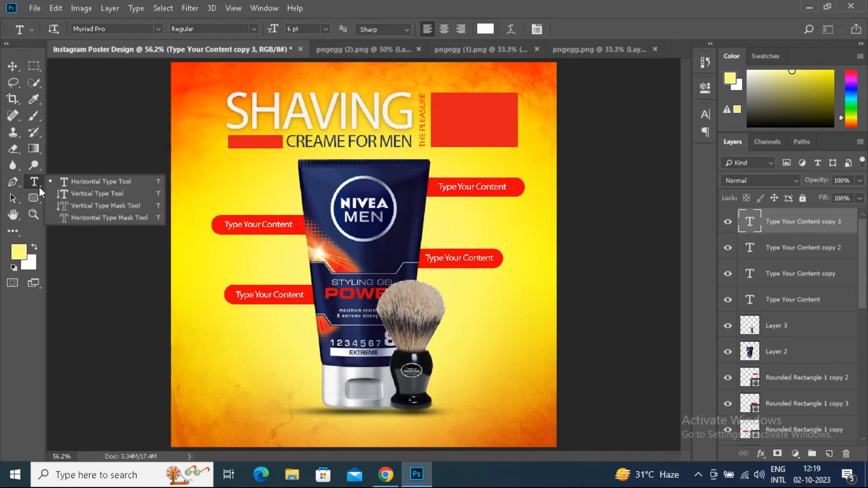
pyautogui.click(78, 181)
pyautogui.moveTo(250, 412); pyautogui.dragTo(491, 438)
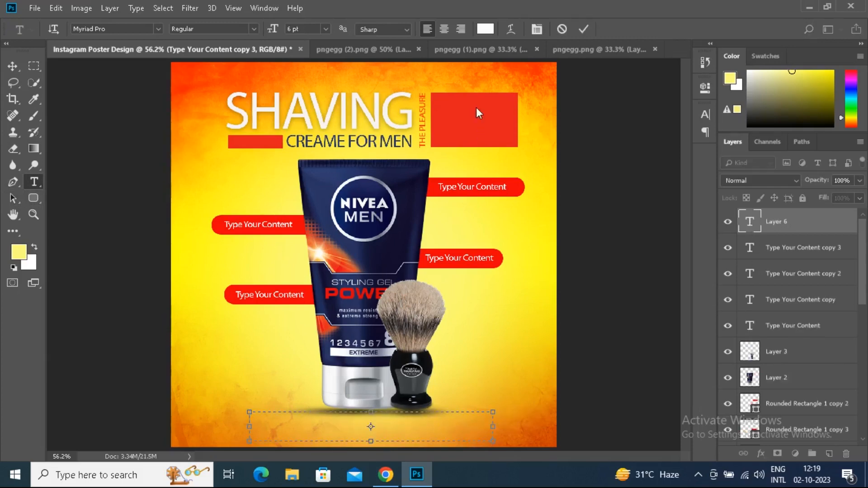
pyautogui.click(486, 28)
pyautogui.moveTo(512, 78); pyautogui.dragTo(520, 197)
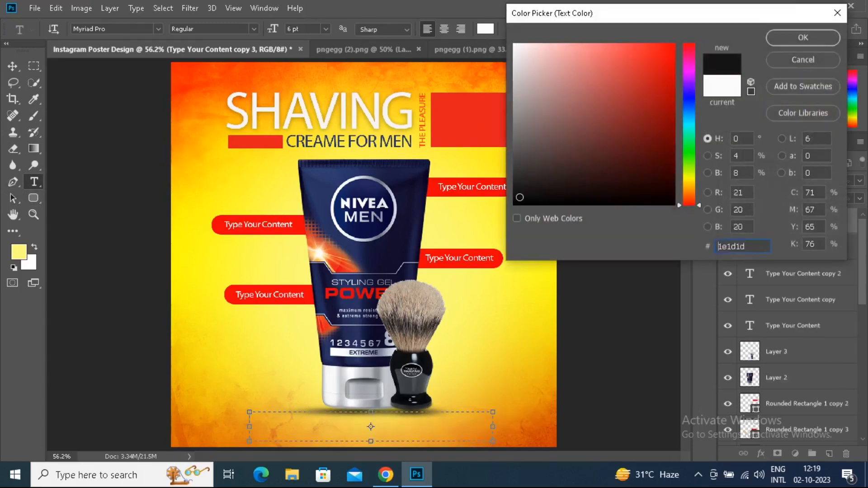
pyautogui.click(785, 33)
# Fill the new paragraph text box with Lorem Ipsum placeholder text
pyautogui.click(110, 8)
pyautogui.click(389, 6)
pyautogui.click(136, 8)
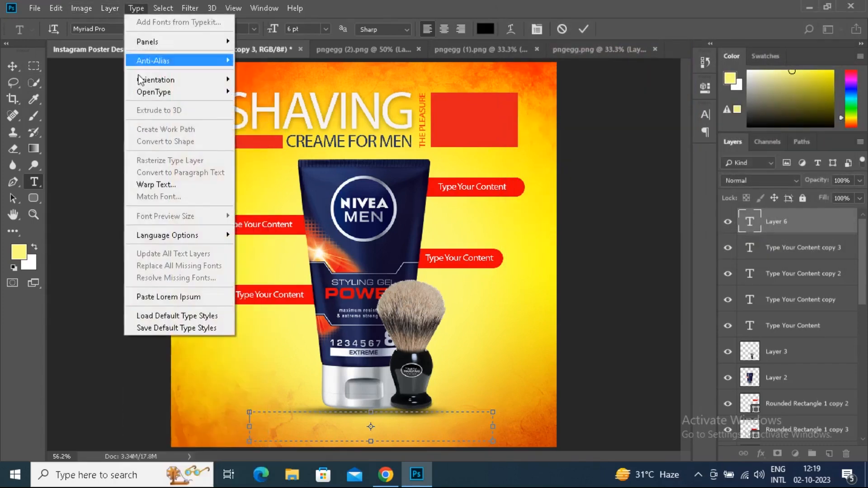
pyautogui.click(143, 298)
# Extend the text box below the poster and delete all placeholder text after "quis nostrud exercitation"
pyautogui.hotkey('ctrl', 'a')
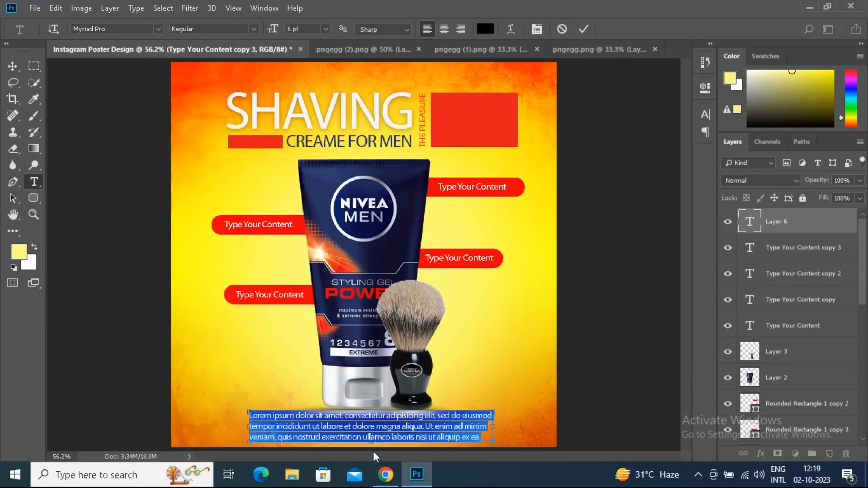
pyautogui.scroll(-2, 576, 322)
pyautogui.scroll(-1, 576, 322)
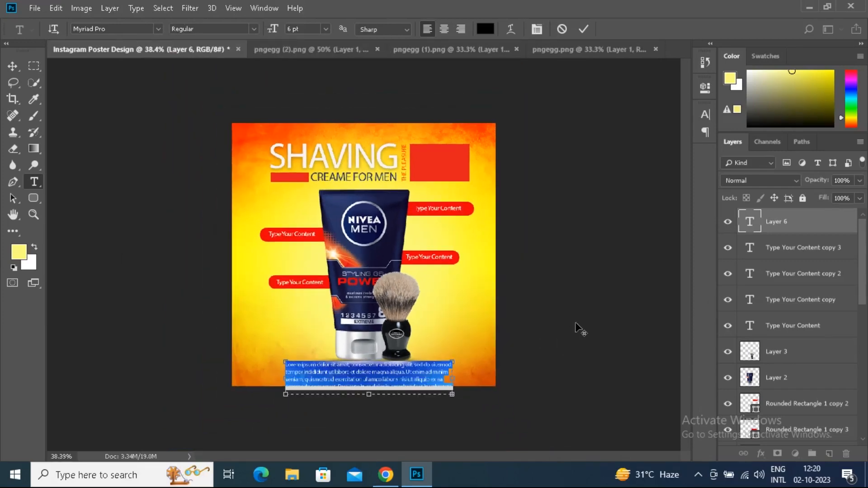
pyautogui.moveTo(368, 392); pyautogui.dragTo(370, 450)
pyautogui.moveTo(371, 396); pyautogui.dragTo(488, 469)
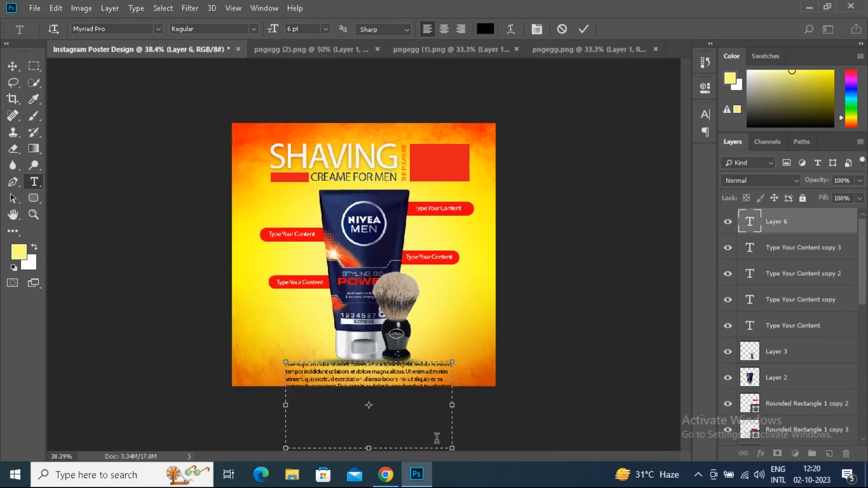
pyautogui.moveTo(363, 379); pyautogui.dragTo(493, 466)
pyautogui.press('BackSpace')
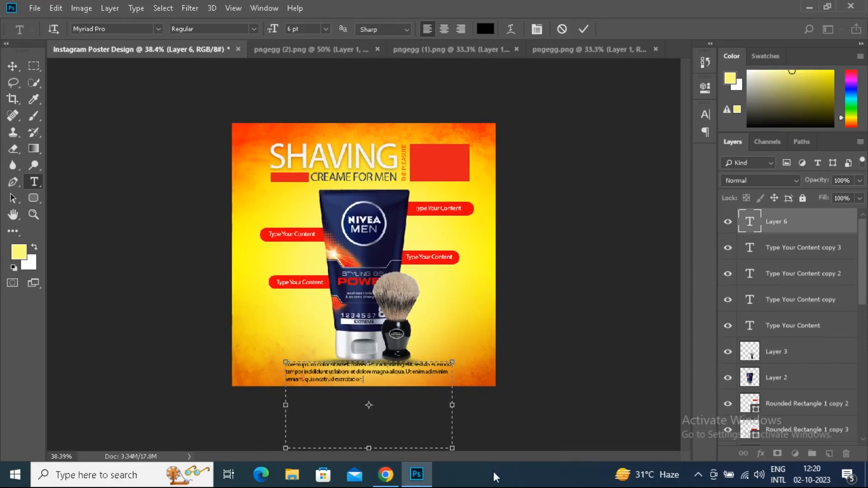
# Trim the placeholder paragraph to end at "ut labore et dolore" and shrink its text box to fit the two lines within the poster
pyautogui.moveTo(369, 448); pyautogui.dragTo(505, 421)
pyautogui.press('BackSpace')
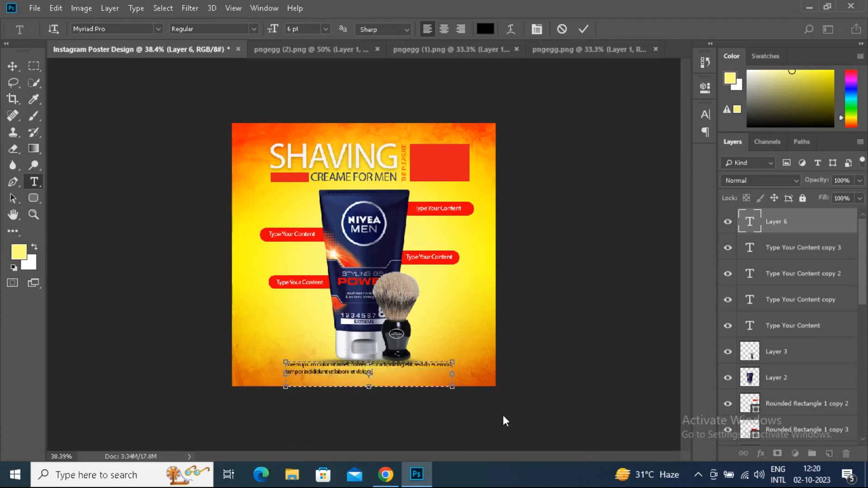
pyautogui.moveTo(369, 387); pyautogui.dragTo(369, 378)
pyautogui.click(752, 221)
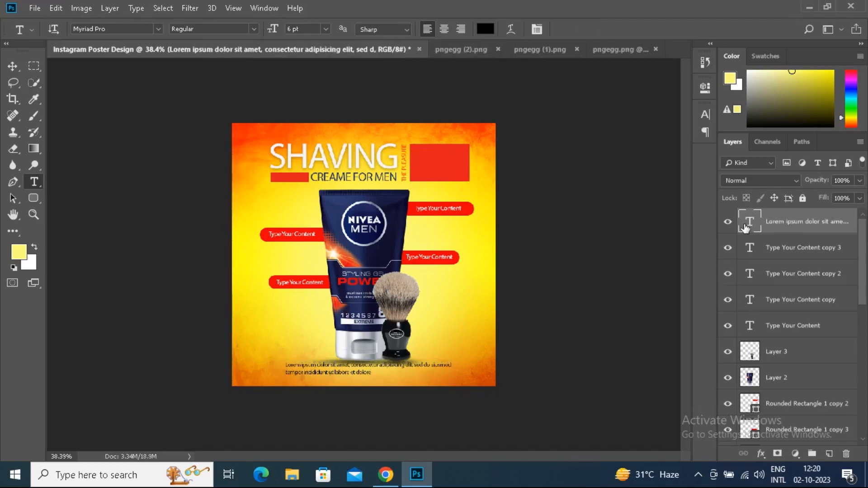
# Change the placeholder paragraph's text color to near-white #fdfcfc
pyautogui.doubleClick(745, 227)
pyautogui.click(485, 28)
pyautogui.click(515, 46)
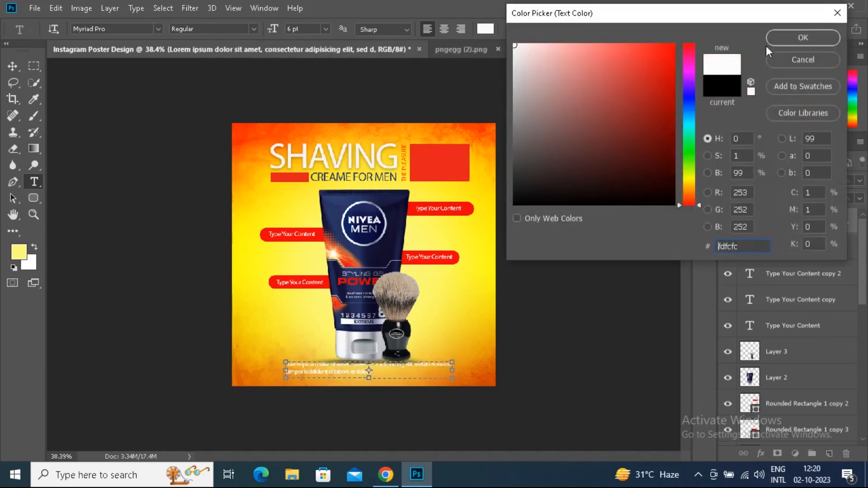
pyautogui.click(795, 39)
# Justify the placeholder paragraph with its last line centered and shift it slightly lower, clear of the product's base
pyautogui.click(698, 117)
pyautogui.click(616, 109)
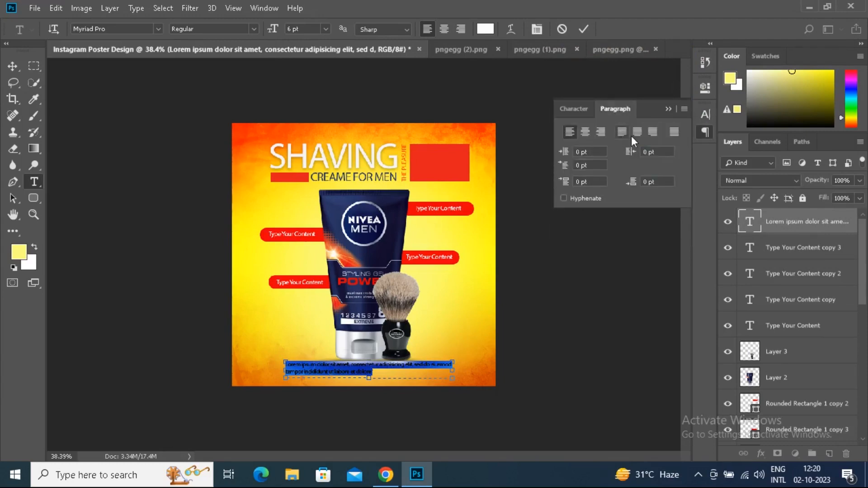
pyautogui.click(637, 132)
pyautogui.click(588, 28)
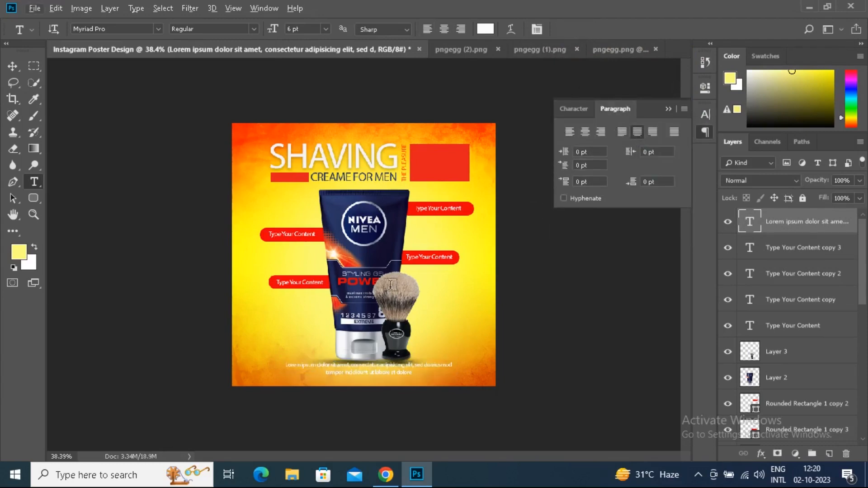
pyautogui.hotkey('ctrl', '+')
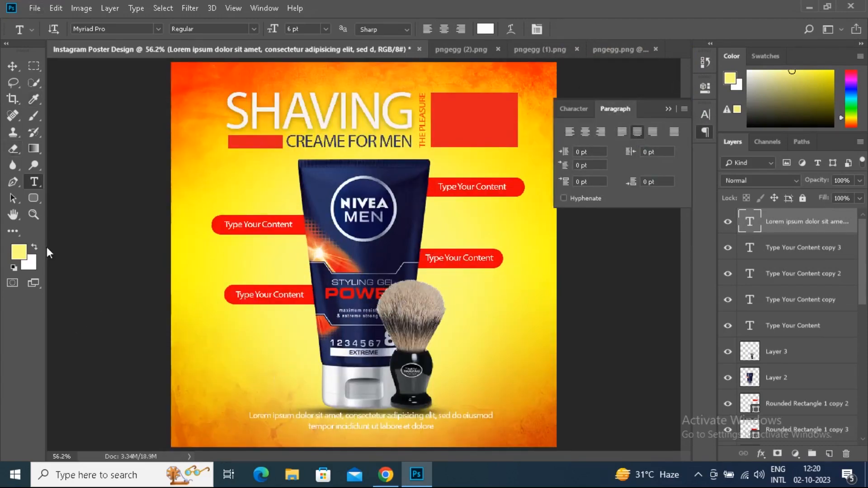
pyautogui.press('v')
pyautogui.moveTo(347, 418); pyautogui.dragTo(347, 426)
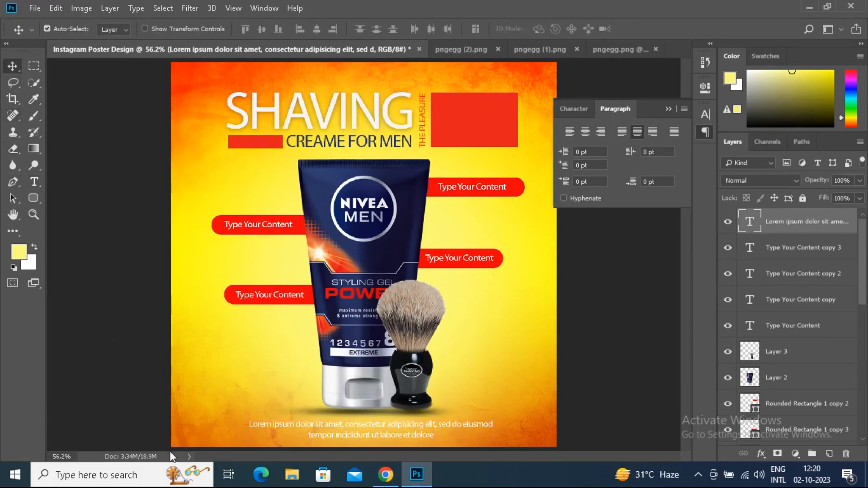
# Draw a rectangle about 202 × 52 px in the poster's lower-left area and fill it with navy sampled from the tube
pyautogui.rightClick(30, 197)
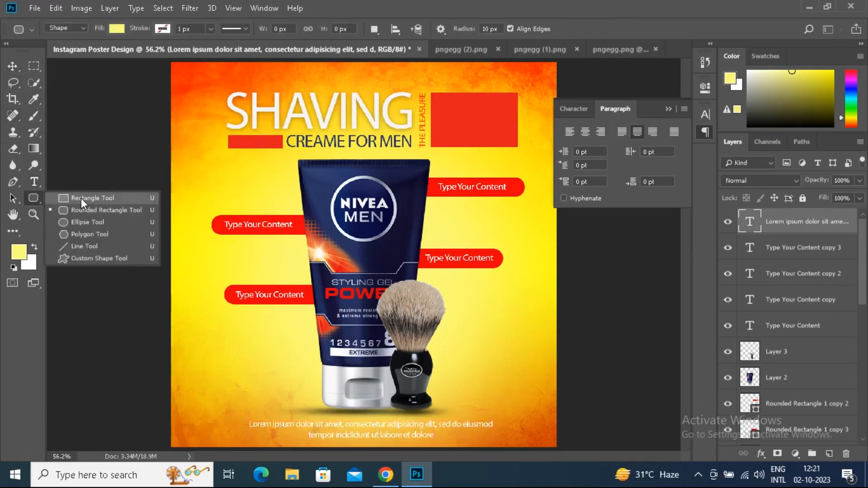
pyautogui.click(81, 198)
pyautogui.moveTo(213, 375); pyautogui.dragTo(285, 394)
pyautogui.click(526, 163)
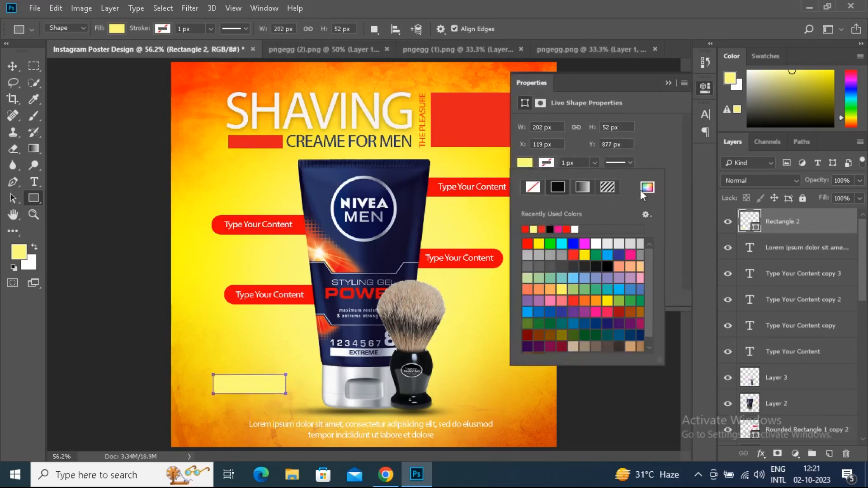
pyautogui.click(333, 187)
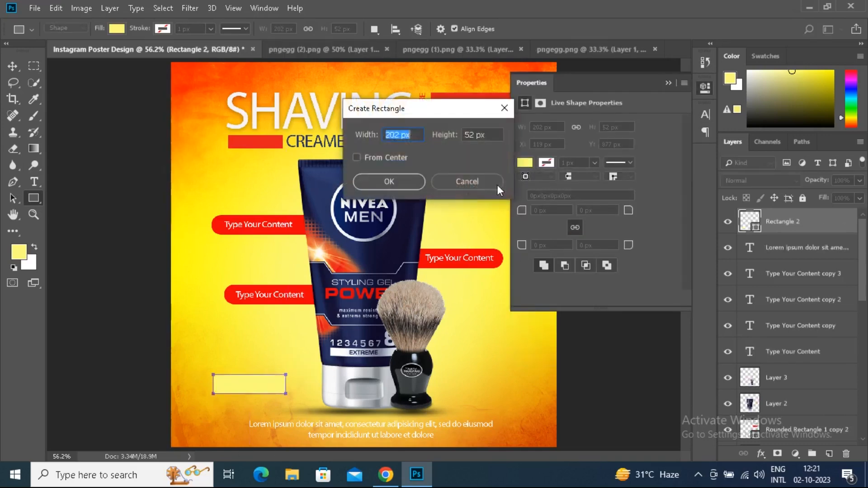
pyautogui.click(466, 182)
pyautogui.click(648, 187)
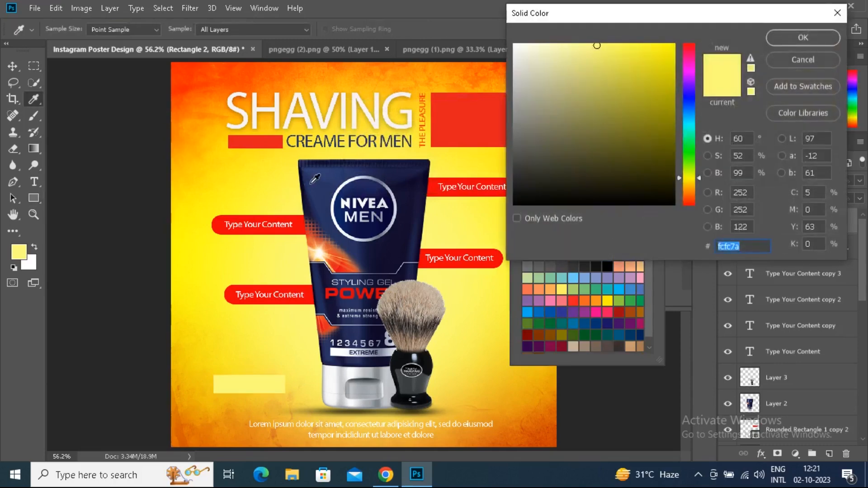
pyautogui.click(312, 180)
pyautogui.click(776, 39)
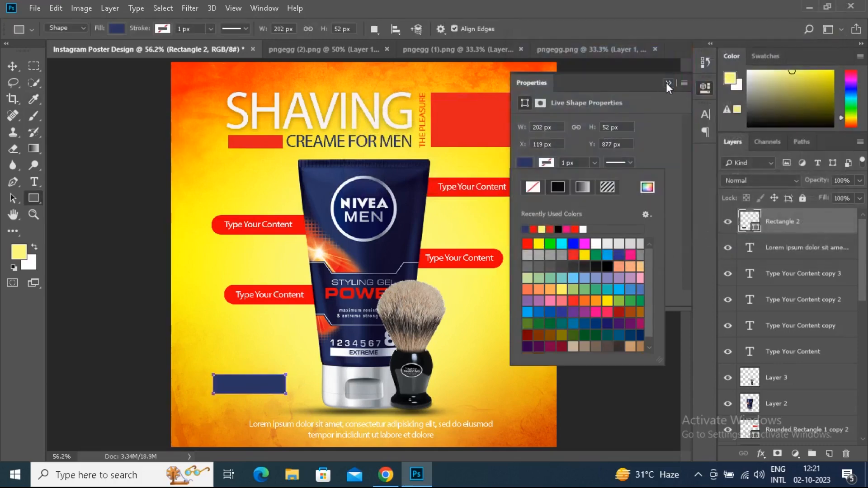
pyautogui.click(666, 83)
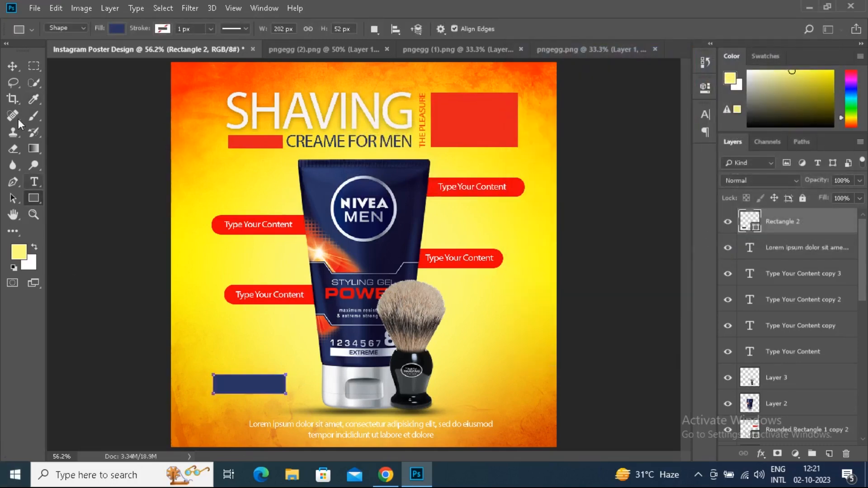
# Shift the navy rectangle slightly up and to the right, and delete it
pyautogui.press('v')
pyautogui.moveTo(232, 387); pyautogui.dragTo(240, 378)
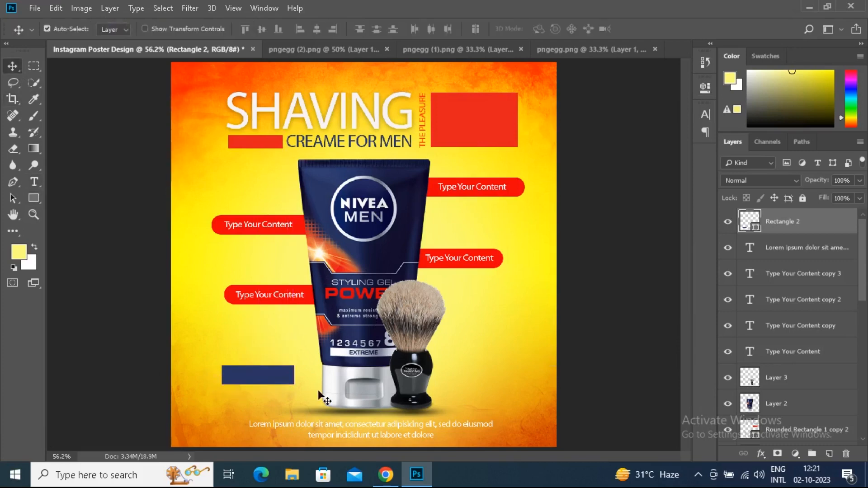
pyautogui.press('Delete')
# Copy the large red rectangle beside the headline to the poster's lower-left area and scale it to about 194 × 44 px
pyautogui.click(468, 138)
pyautogui.keyDown('alt'); pyautogui.moveTo(465, 135); pyautogui.dragTo(231, 400); pyautogui.keyUp('alt')
pyautogui.click(55, 8)
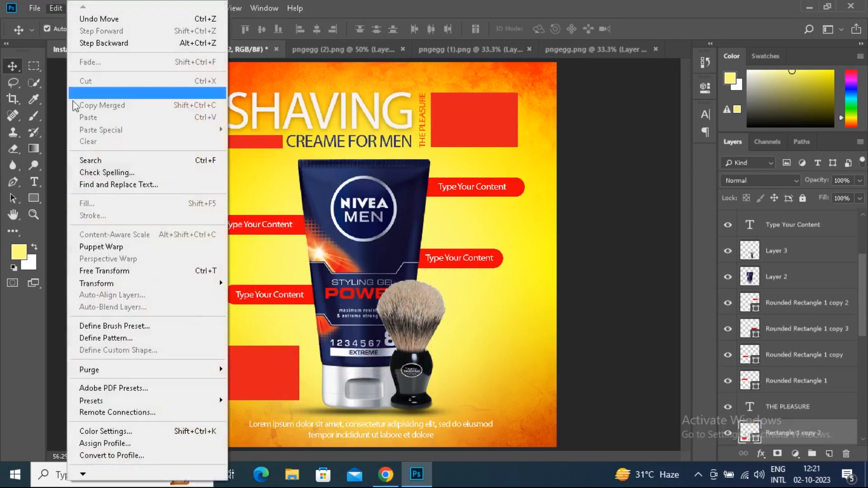
pyautogui.click(99, 272)
pyautogui.moveTo(298, 346); pyautogui.dragTo(288, 385)
pyautogui.moveTo(278, 385); pyautogui.dragTo(246, 373)
pyautogui.press('Return')
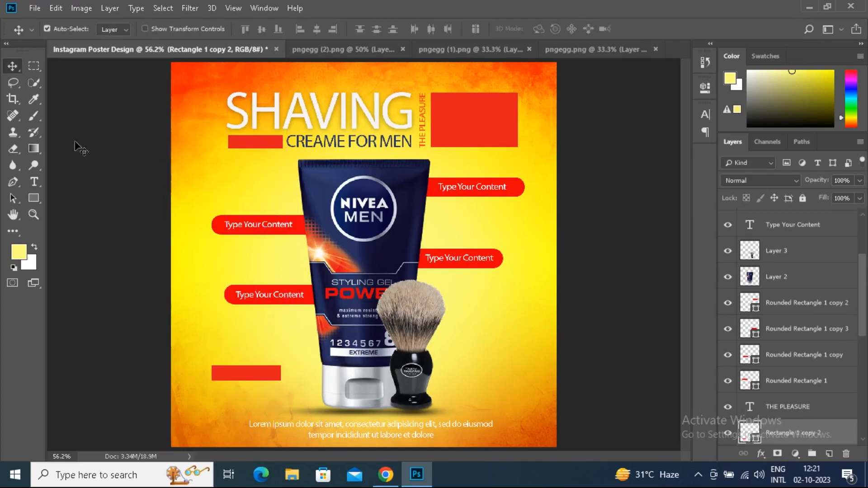
# Duplicate the lower-left Type Your Content label just above the new red bar and change its text to "ORDER NOW"
pyautogui.click(258, 290)
pyautogui.keyDown('alt'); pyautogui.moveTo(260, 293); pyautogui.dragTo(228, 349); pyautogui.keyUp('alt')
pyautogui.doubleClick(744, 232)
pyautogui.write('ORDER ')
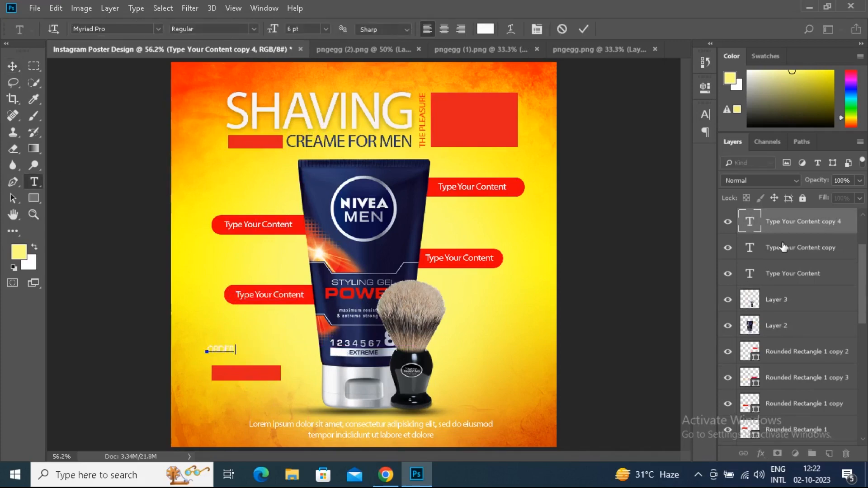
pyautogui.write('N')
pyautogui.click(584, 30)
# Center the ORDER NOW text on the small red bar in the poster's lower-left area
pyautogui.press('v')
pyautogui.moveTo(233, 351); pyautogui.dragTo(245, 373)
pyautogui.moveTo(250, 374); pyautogui.dragTo(251, 373)
# Try rounding all four corners of the red bar behind ORDER NOW to 12 px
pyautogui.click(277, 379)
pyautogui.click(38, 199)
pyautogui.click(705, 88)
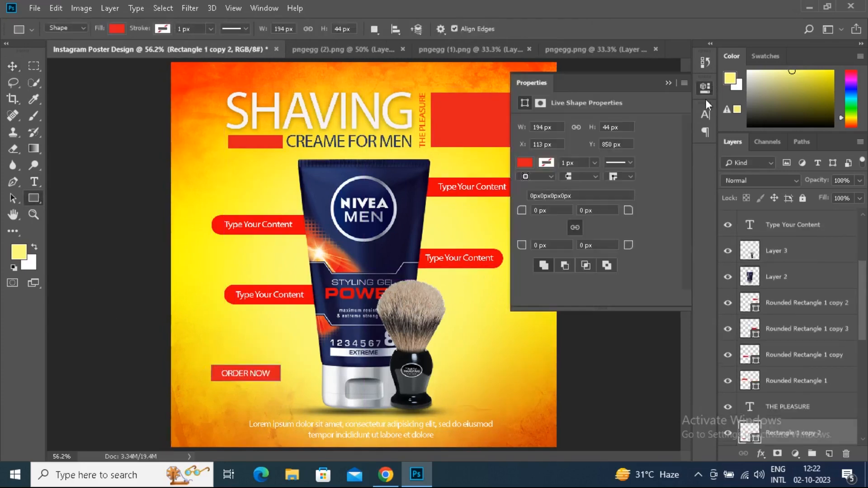
pyautogui.moveTo(524, 212); pyautogui.dragTo(528, 213)
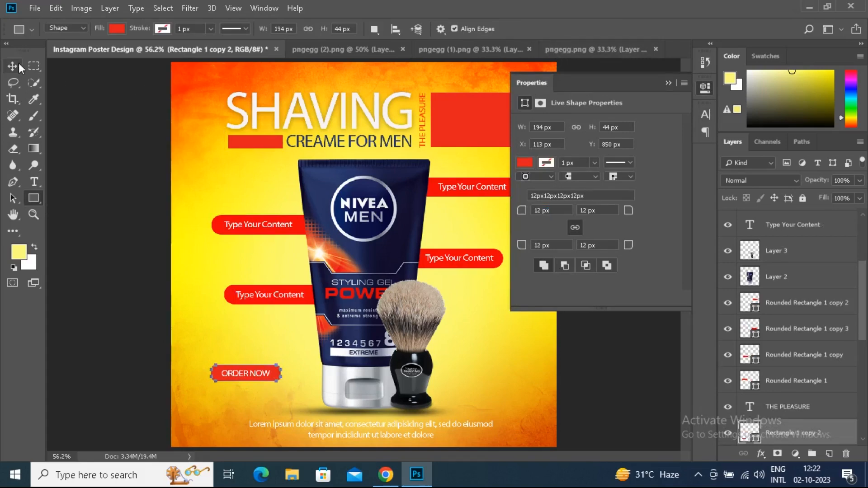
pyautogui.click(16, 65)
pyautogui.click(667, 85)
pyautogui.click(524, 271)
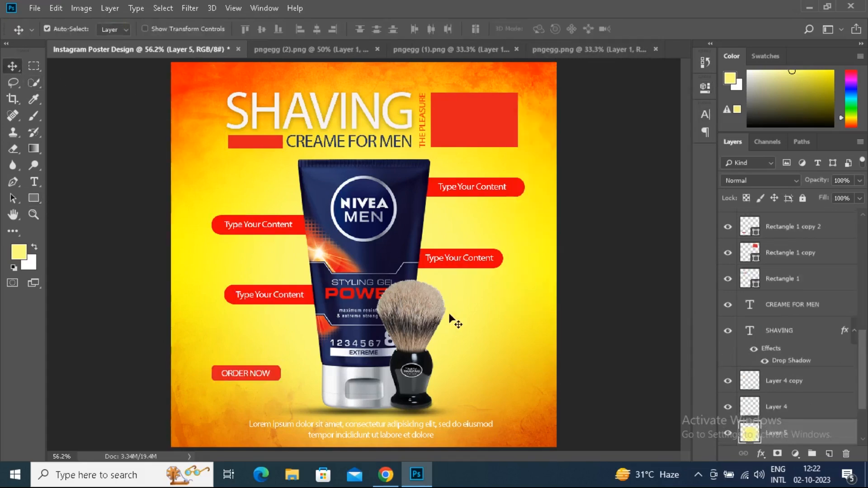
pyautogui.hotkey('ctrl', 'z')
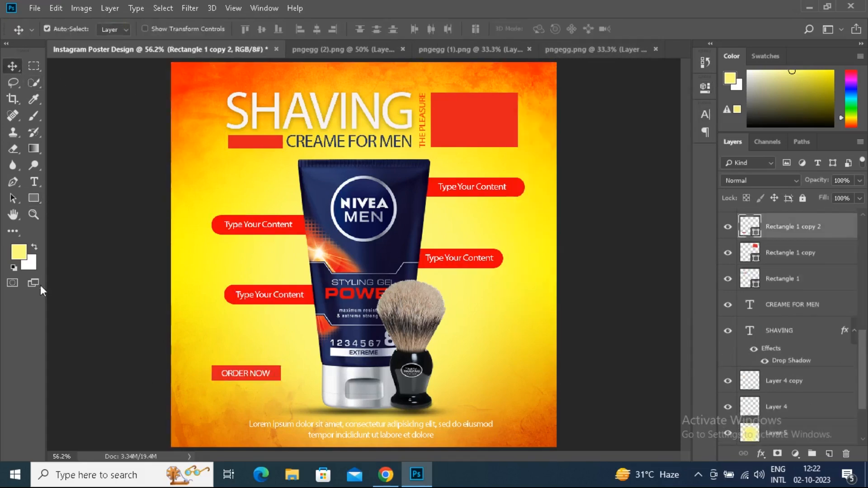
# Round all four corners of the red ORDER NOW bar until its ends are semicircular
pyautogui.click(32, 200)
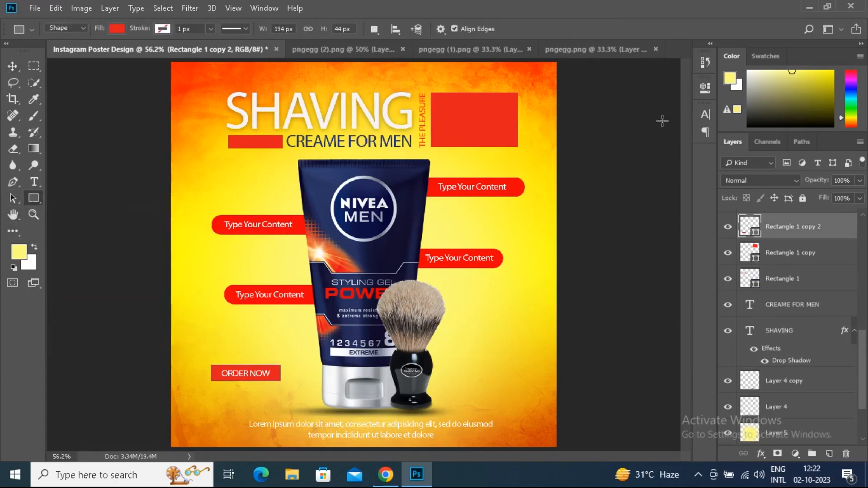
pyautogui.click(705, 87)
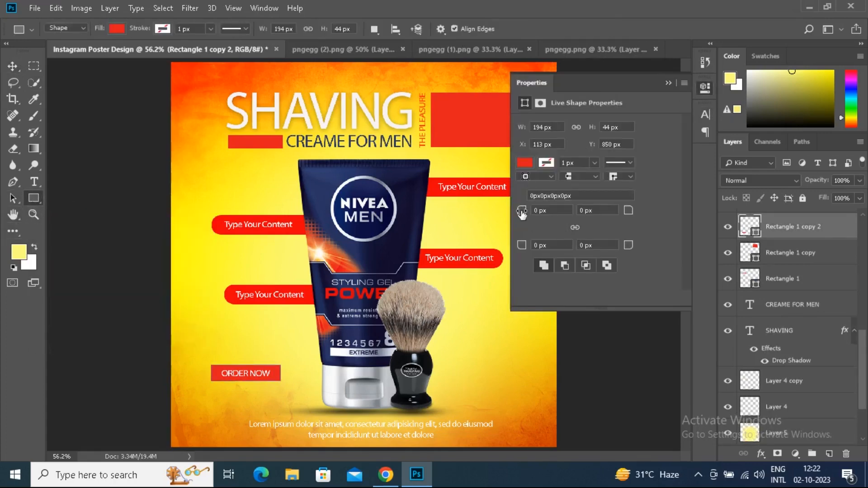
pyautogui.click(522, 211)
pyautogui.moveTo(522, 210); pyautogui.dragTo(536, 209)
pyautogui.click(668, 83)
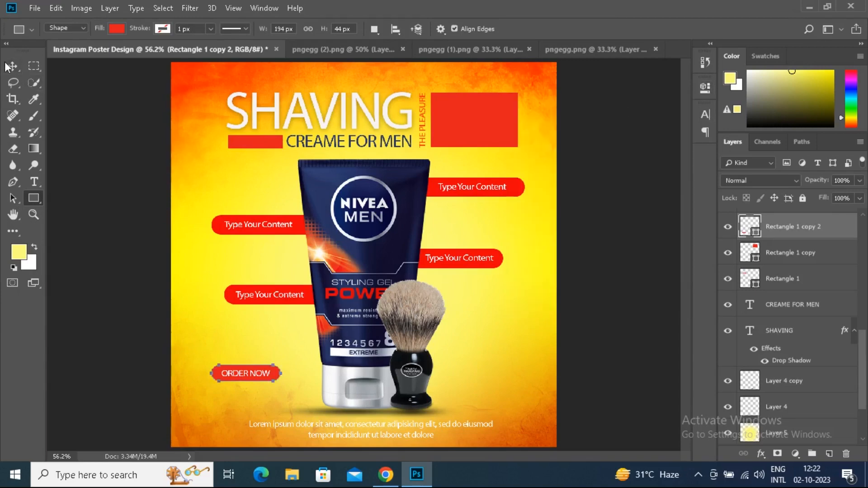
pyautogui.press('v')
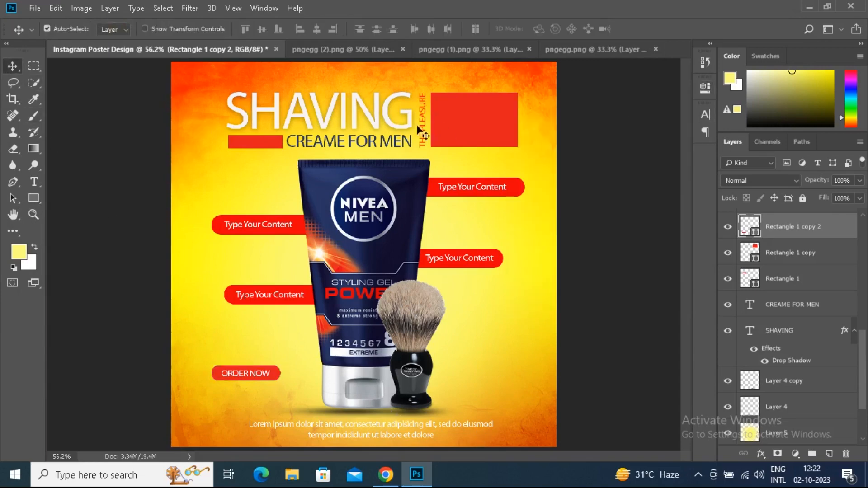
pyautogui.click(698, 473)
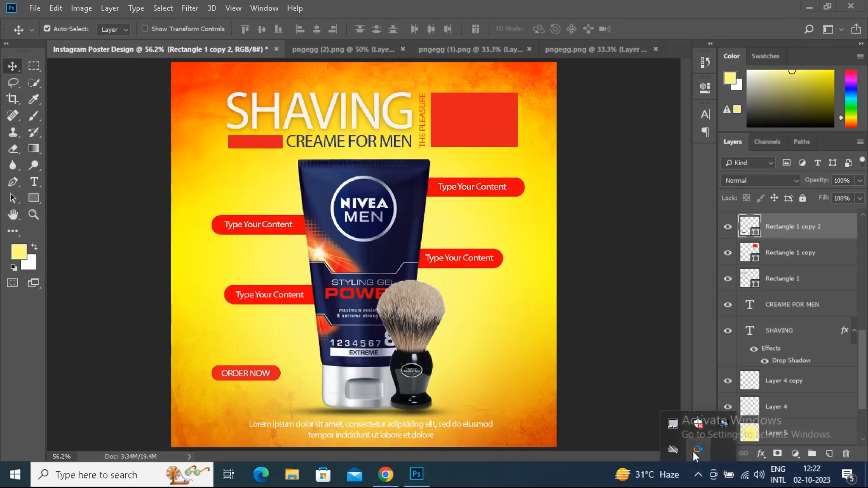